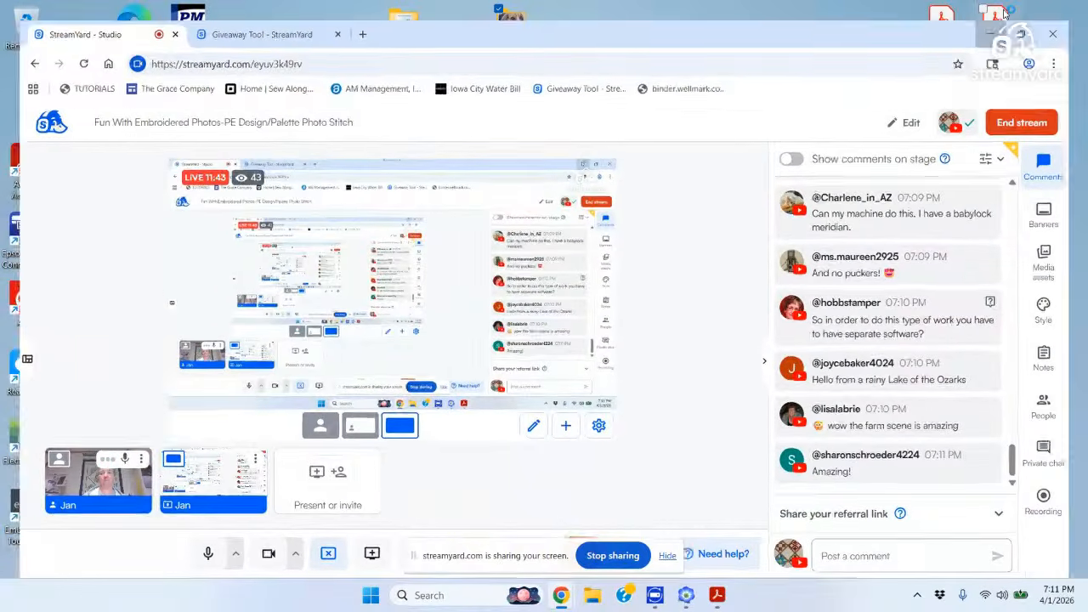
# Minimize the StreamYard studio window and bring back the Layout & Editing window.
pyautogui.click(1006, 13)
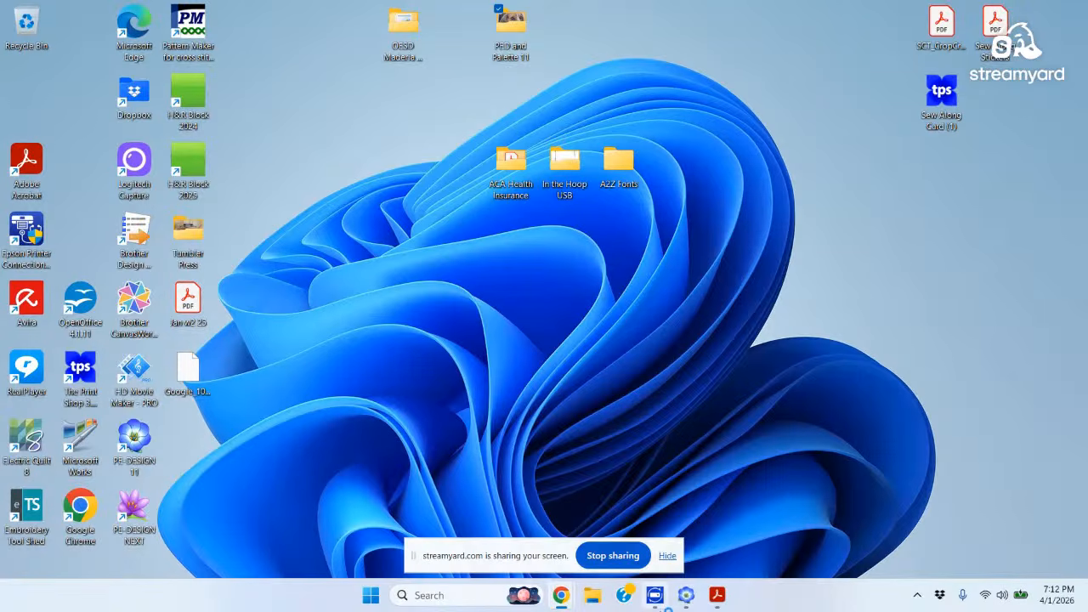
pyautogui.click(687, 595)
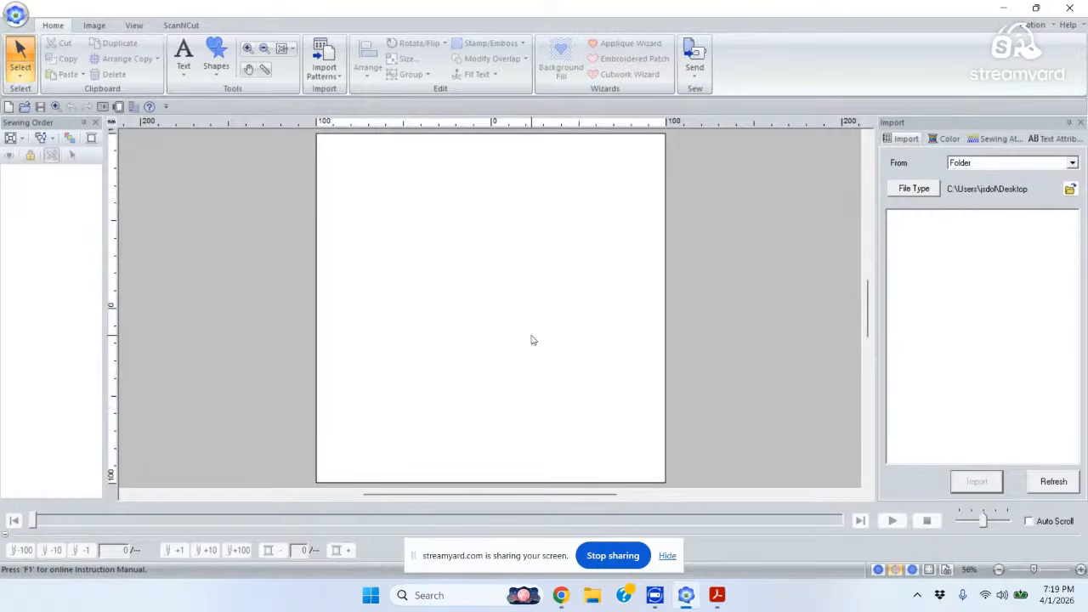
# Close the PE-DESIGN 11 window to leave only the desktop showing.
pyautogui.click(1076, 8)
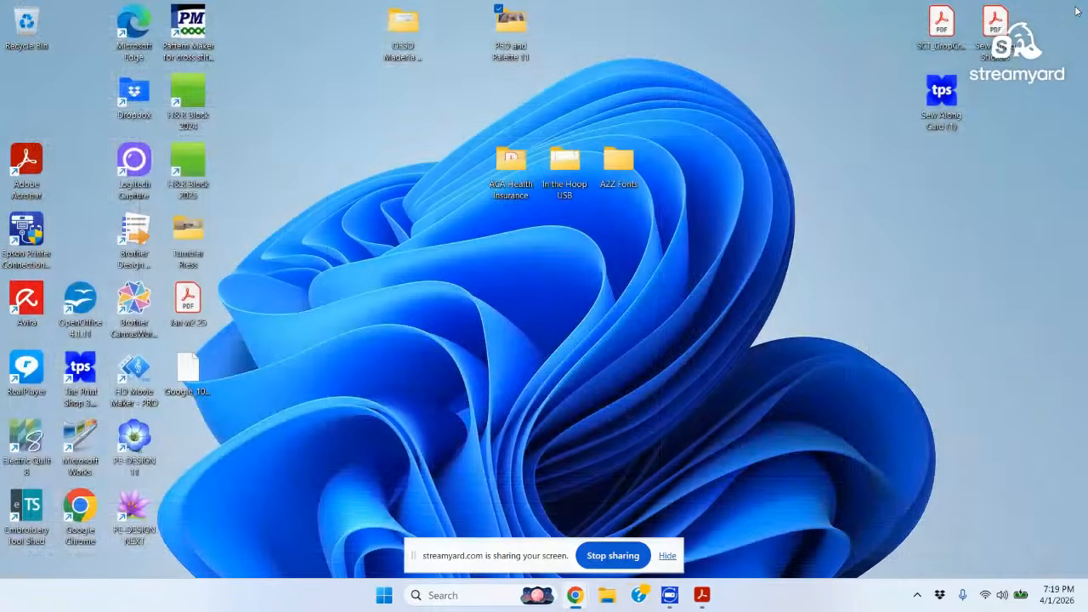
# Launch PE-DESIGN 11 from its desktop icon and show the Option tools list.
pyautogui.doubleClick(136, 438)
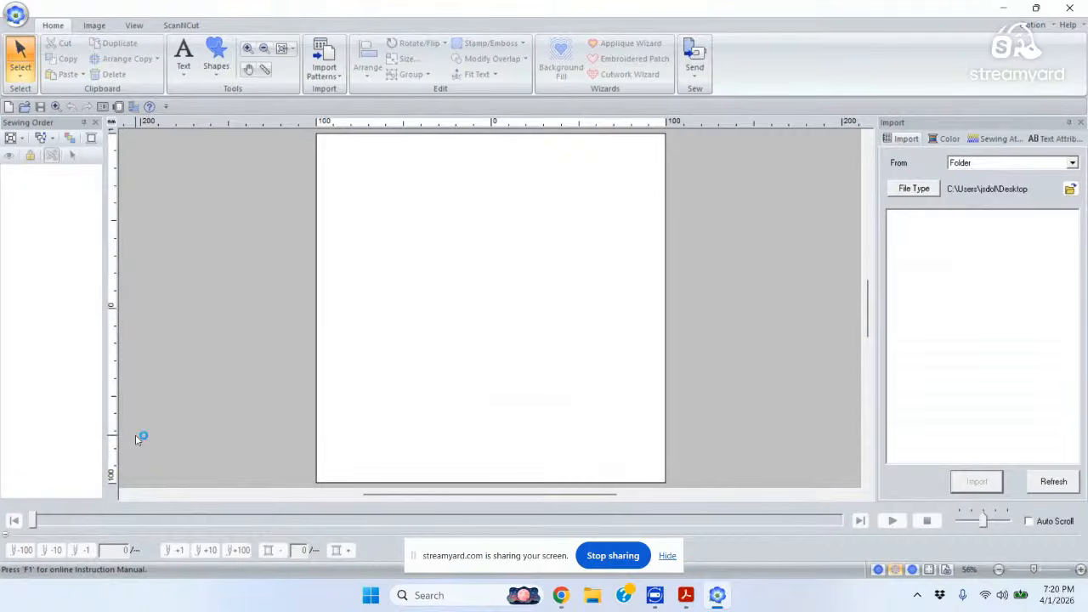
pyautogui.click(1038, 25)
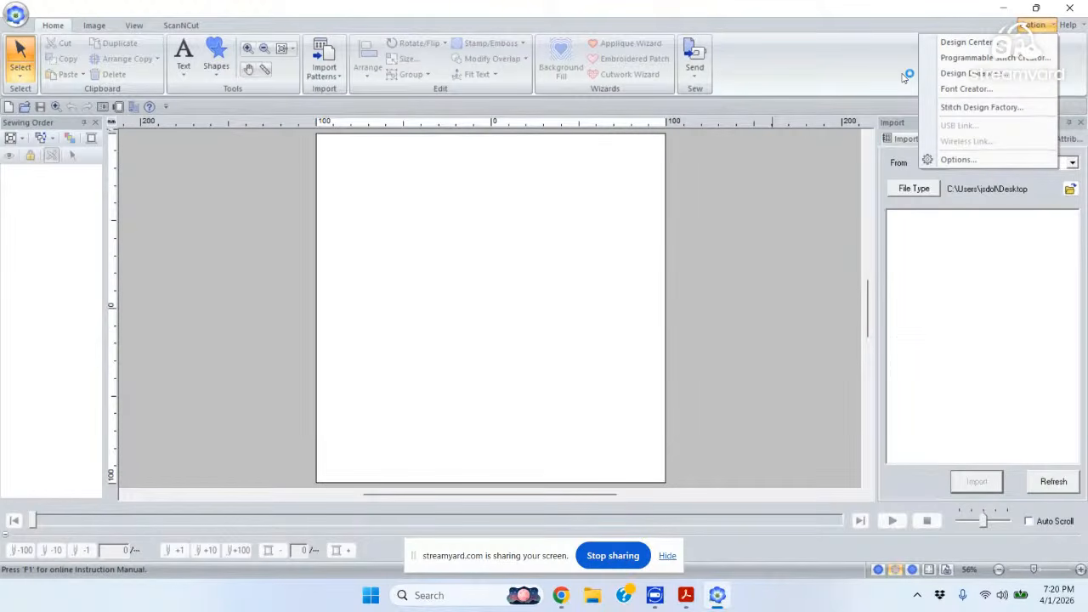
pyautogui.click(808, 58)
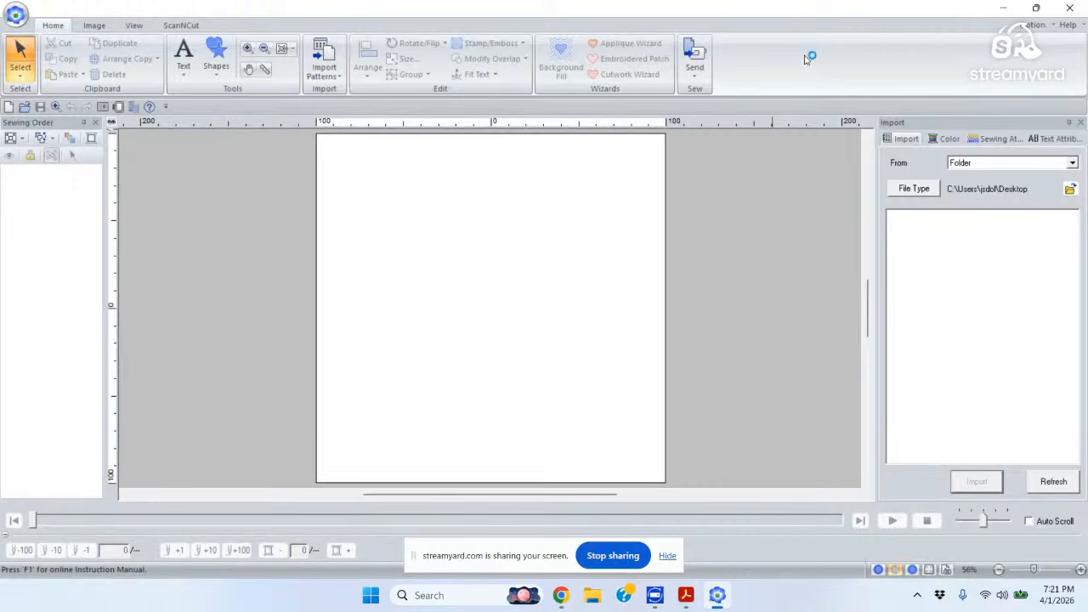
pyautogui.click(1034, 25)
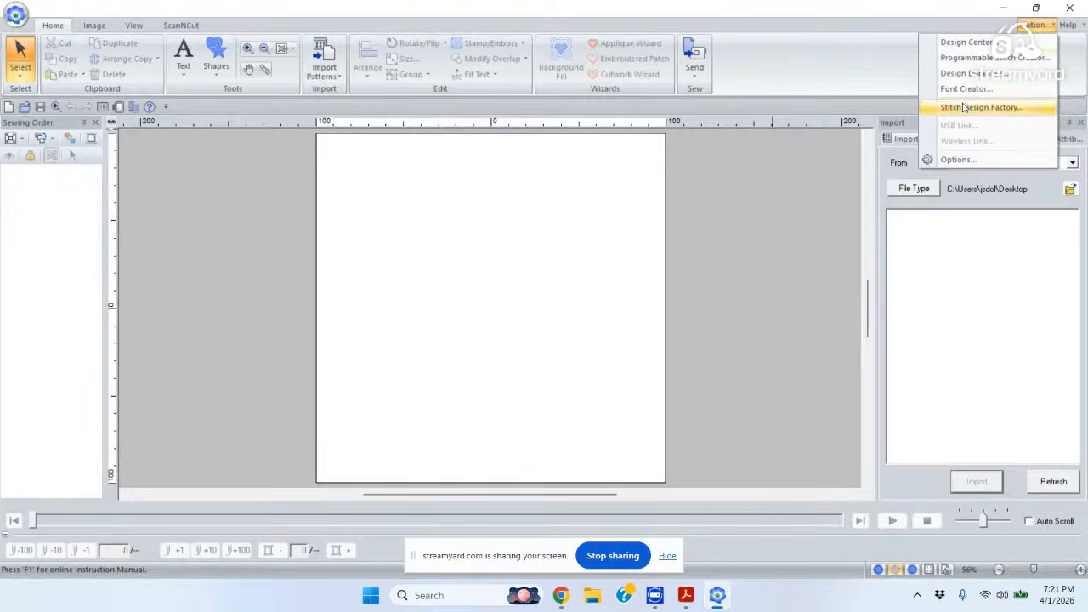
pyautogui.click(957, 161)
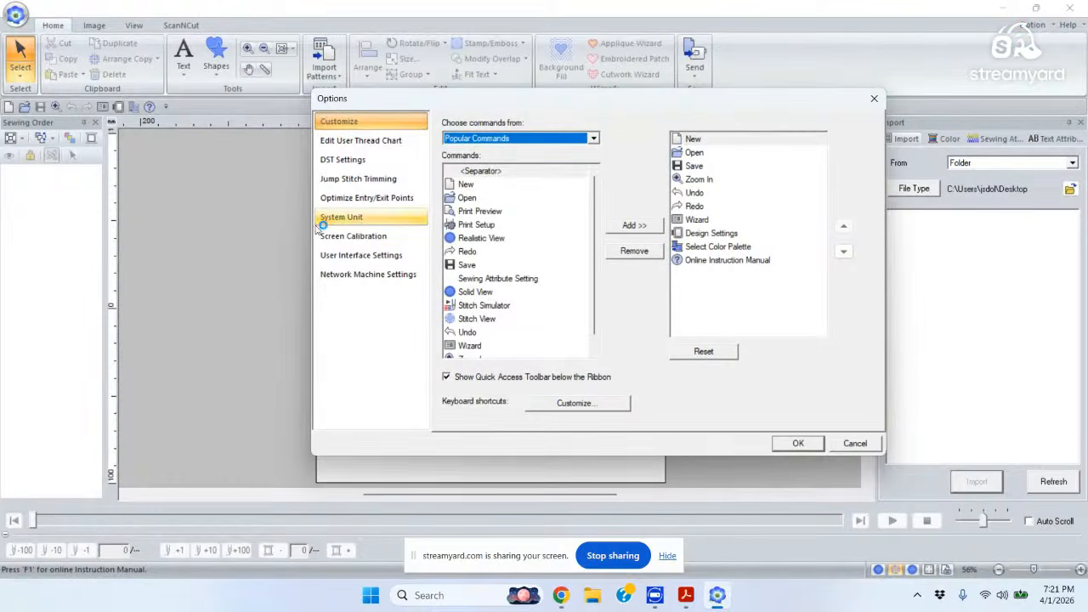
pyautogui.click(352, 221)
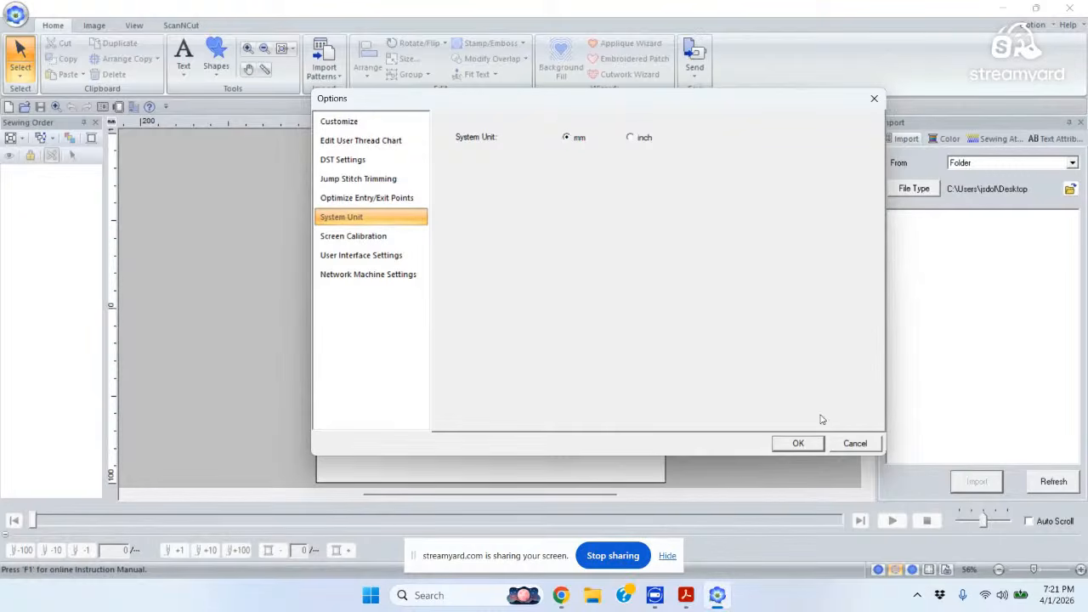
pyautogui.click(862, 442)
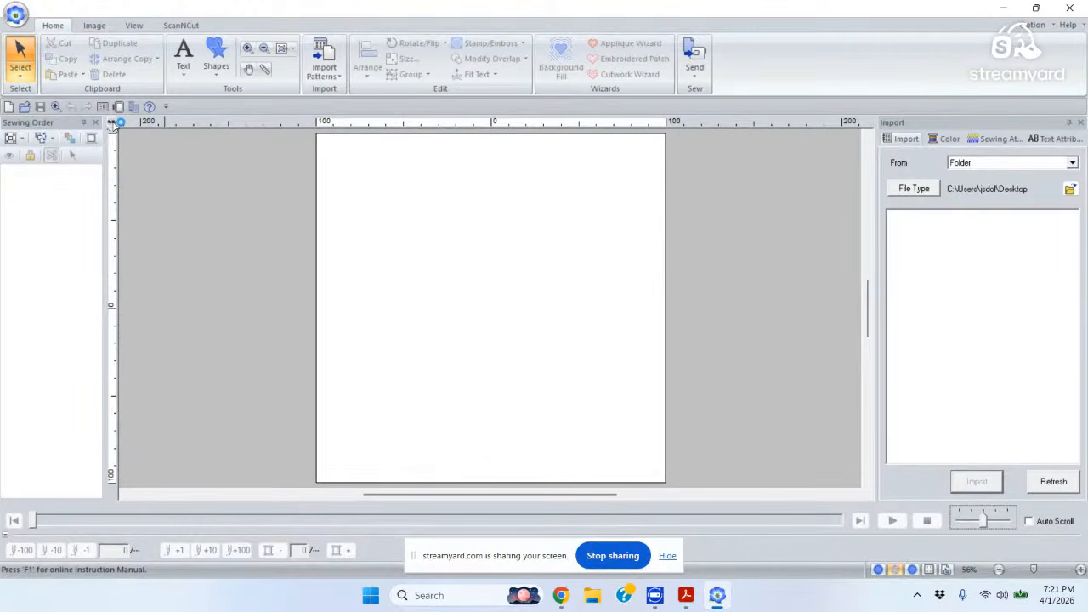
pyautogui.click(113, 125)
pyautogui.click(113, 125)
pyautogui.click(113, 125)
pyautogui.click(113, 125)
pyautogui.click(113, 125)
pyautogui.moveTo(566, 599)
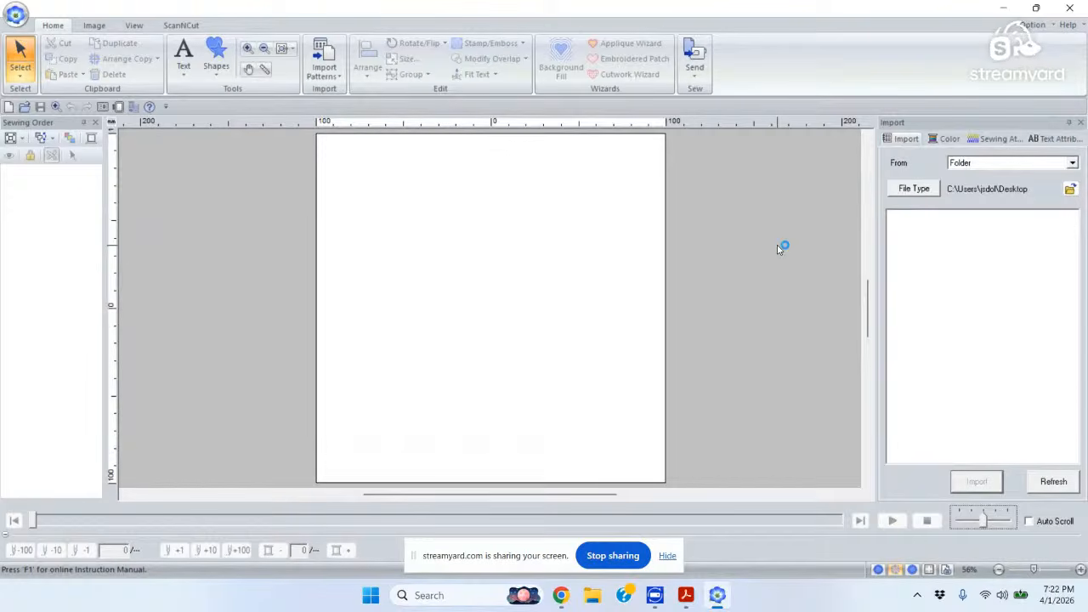
pyautogui.click(17, 17)
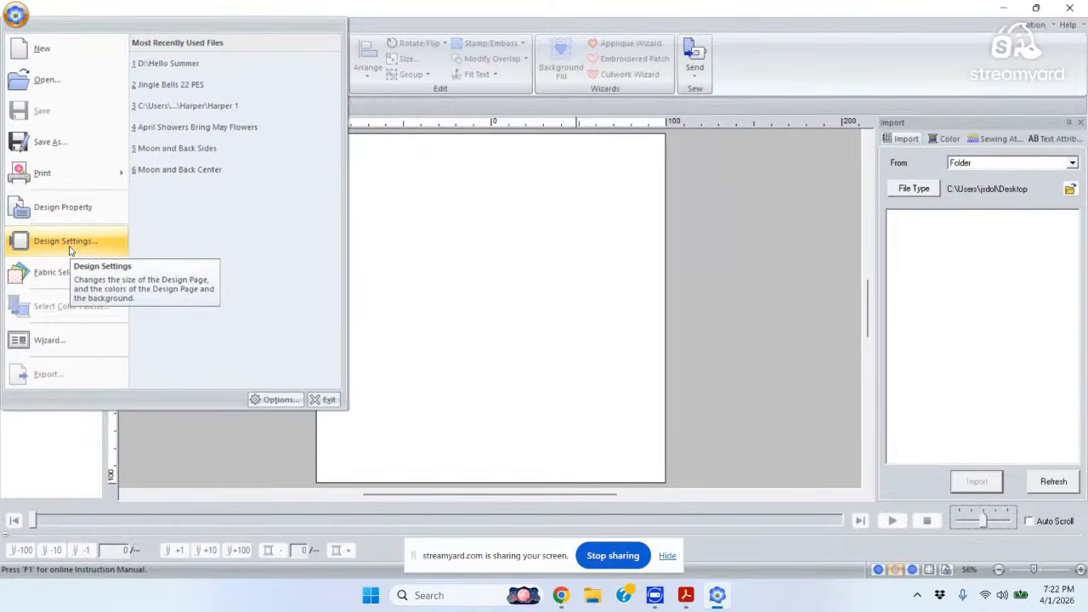
# Set Design Settings to embroidery machine with the 200 x 200 mm (Quilt Frame) hoop, and confirm.
pyautogui.click(70, 245)
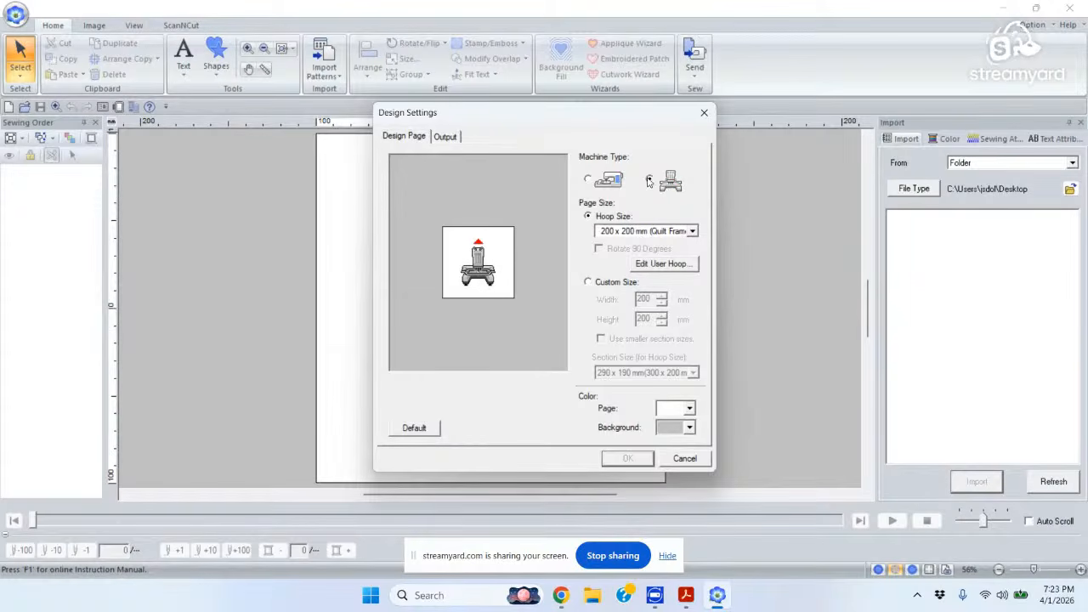
pyautogui.click(588, 181)
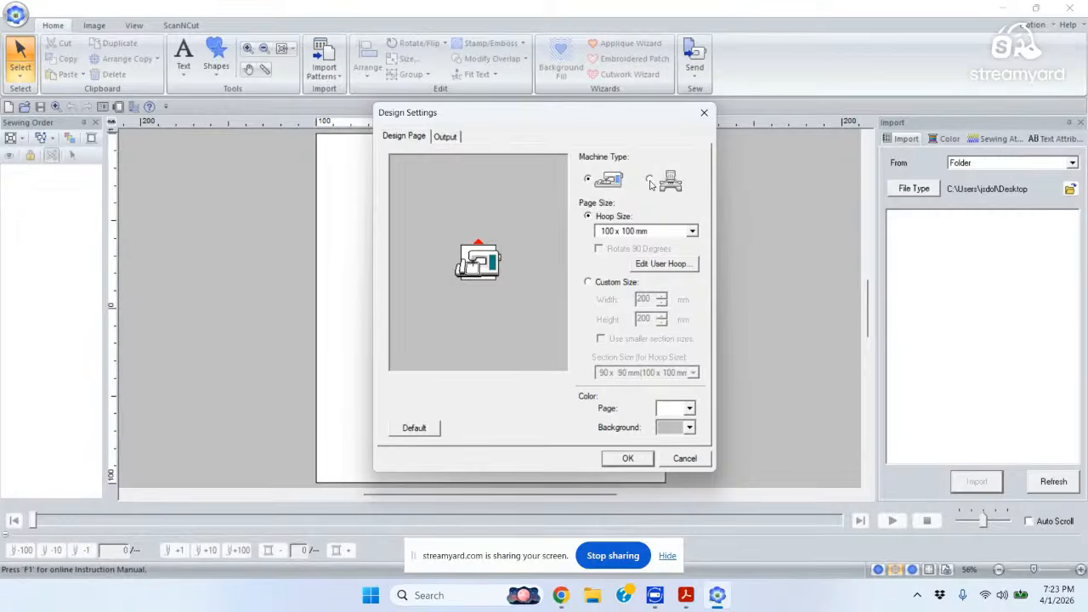
pyautogui.click(652, 181)
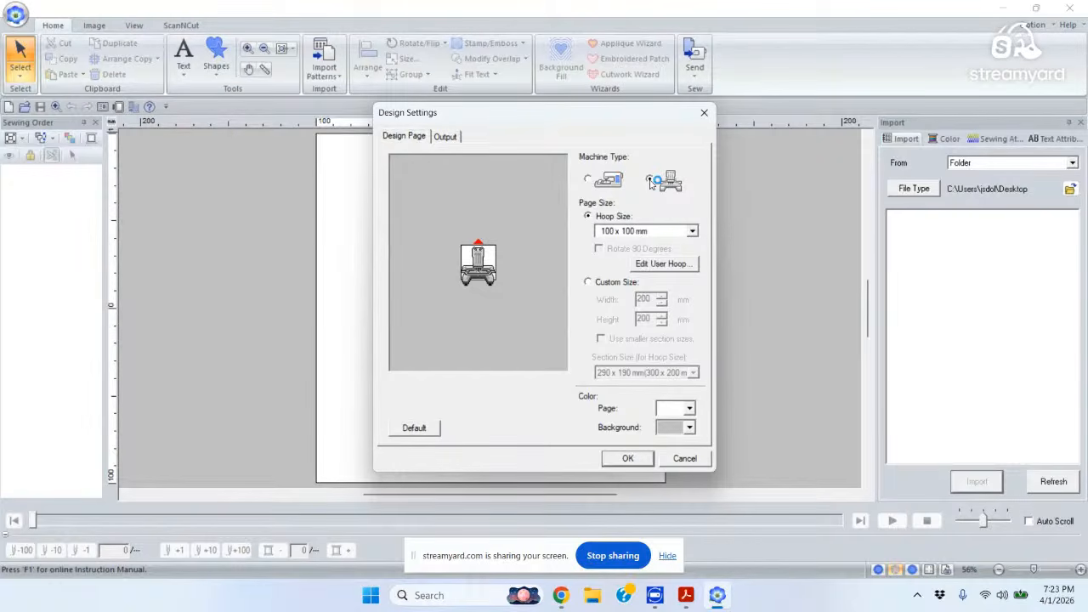
pyautogui.click(650, 180)
pyautogui.click(692, 231)
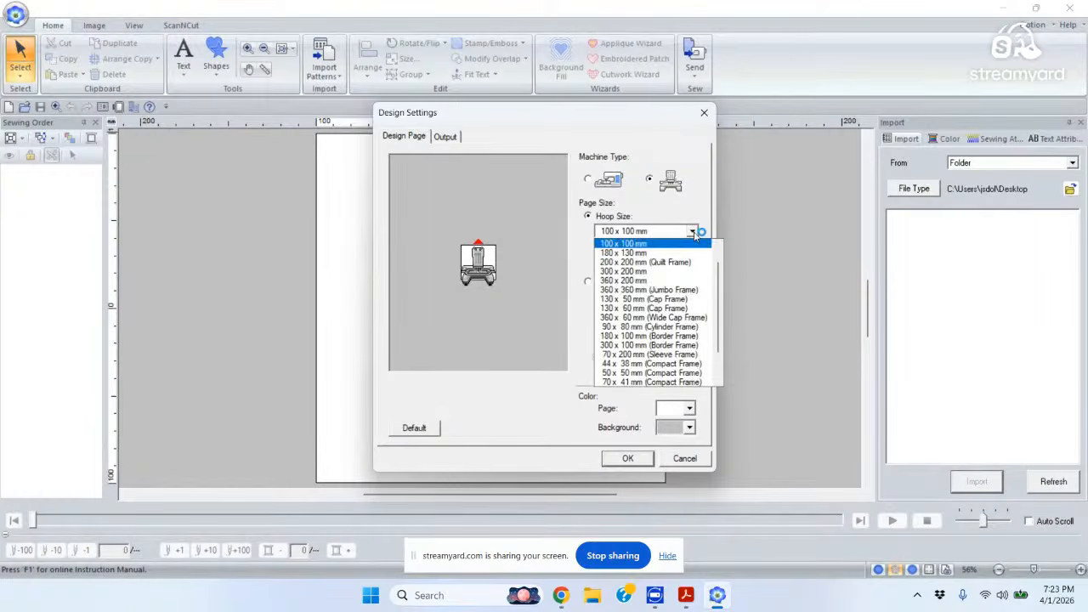
pyautogui.click(619, 263)
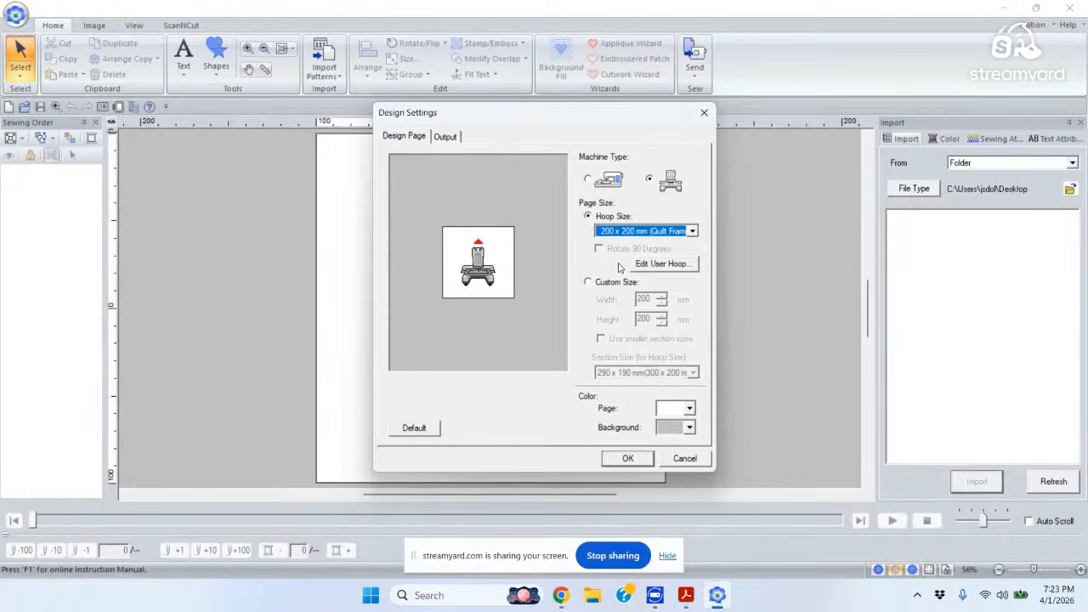
pyautogui.click(693, 232)
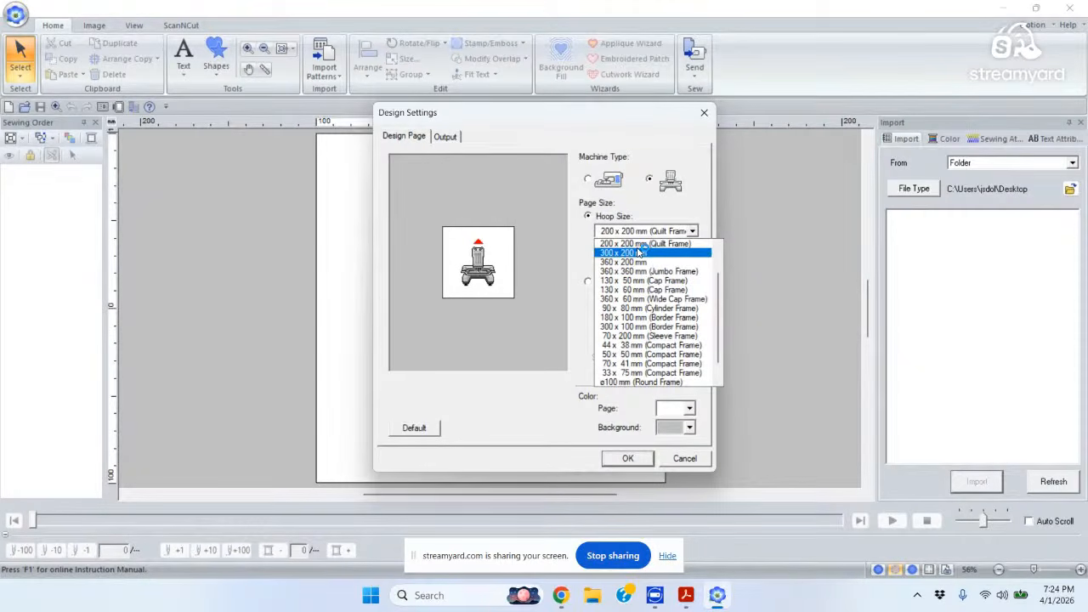
pyautogui.click(693, 169)
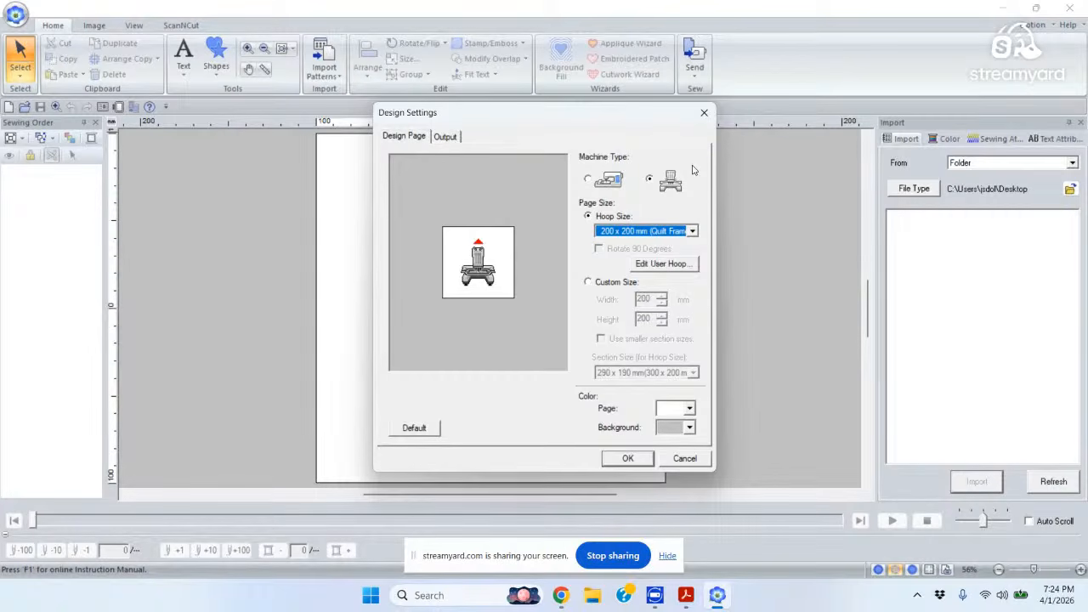
pyautogui.click(628, 459)
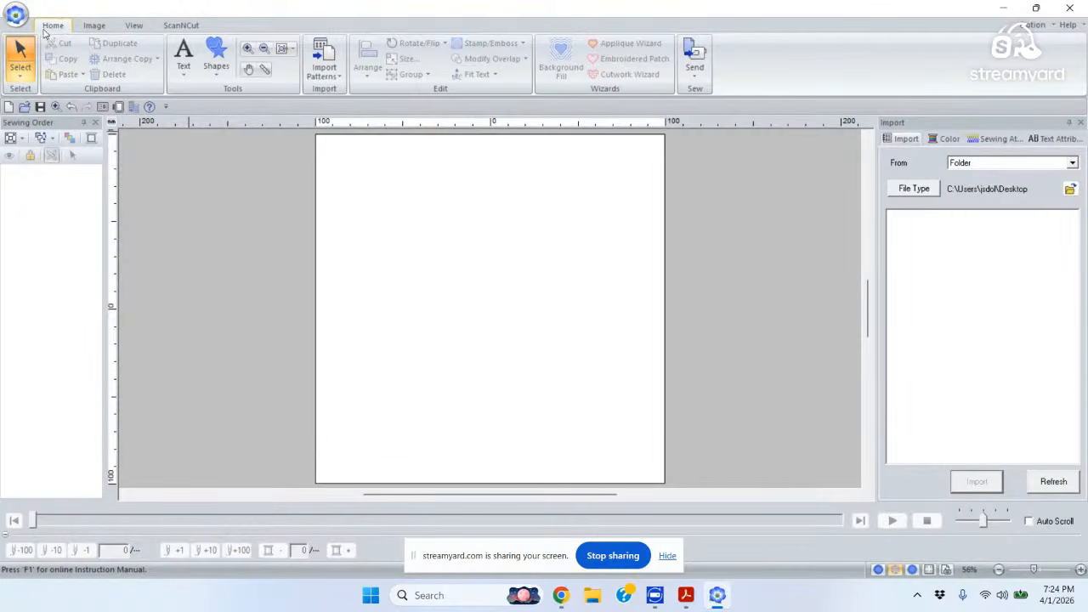
# List the Photo Stitch 1 Color, Sepia, Gray and Mono options from the Image tab.
pyautogui.click(95, 26)
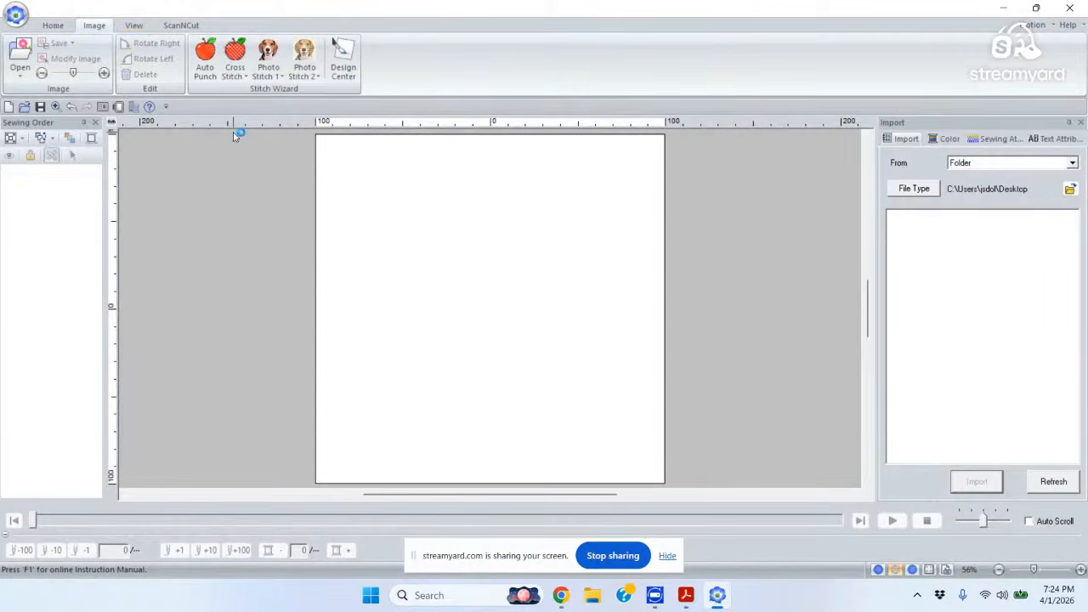
pyautogui.click(283, 77)
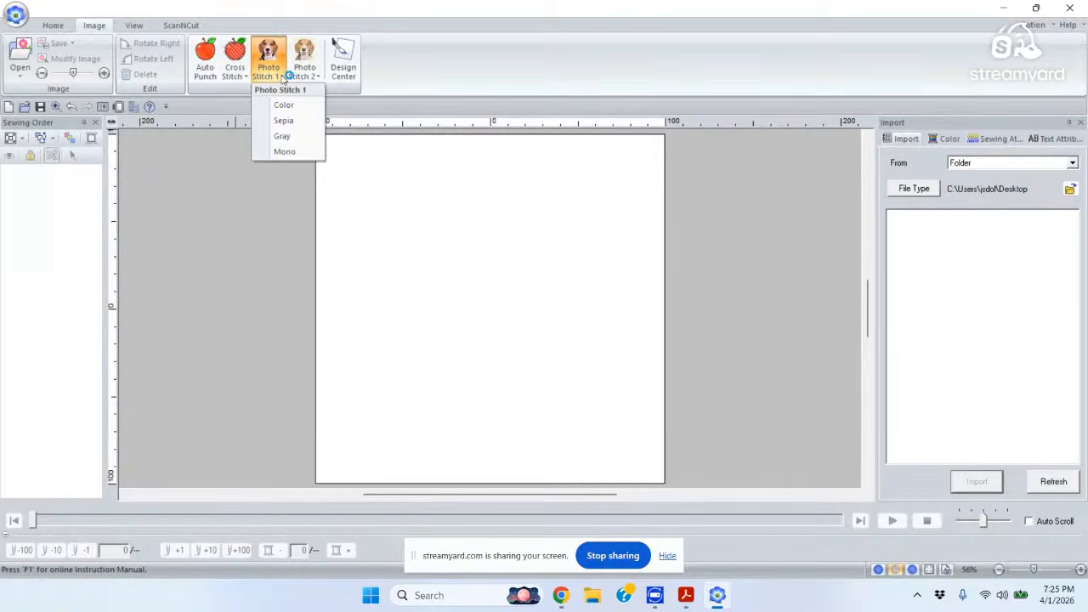
# Start a Color Photo Stitch 1 from Desktop > PED and Palette 11 > Class Dog Graphic.
pyautogui.click(291, 111)
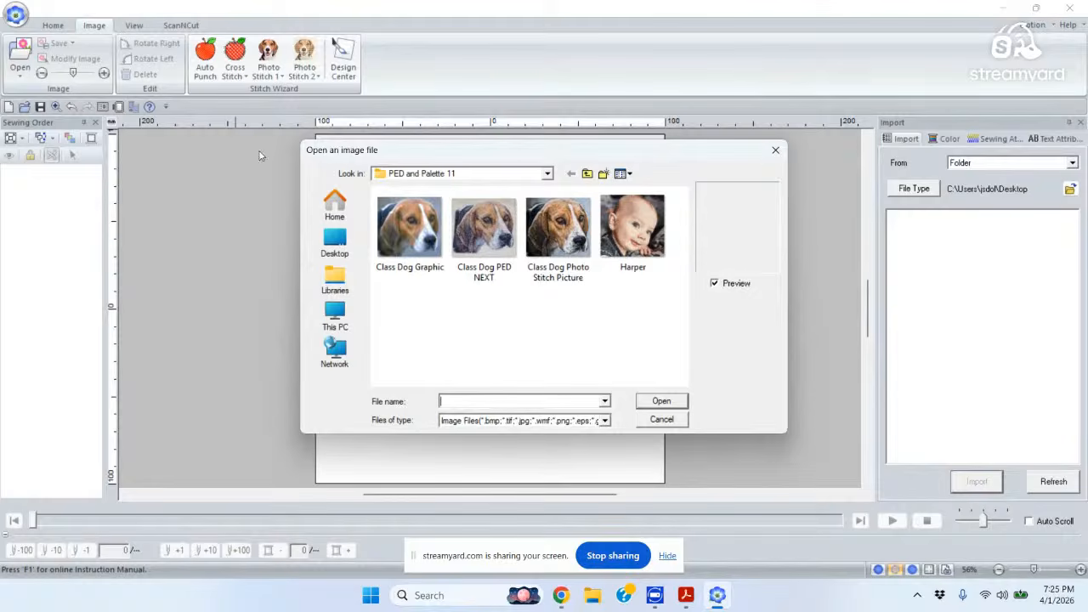
pyautogui.moveTo(469, 270)
pyautogui.click(333, 236)
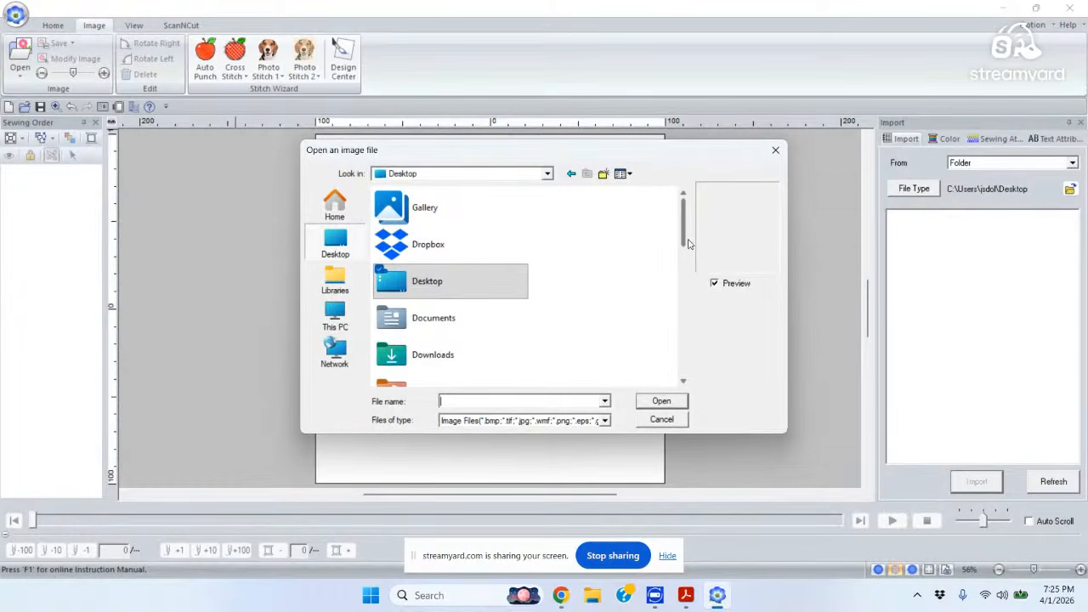
pyautogui.moveTo(688, 244); pyautogui.dragTo(683, 346)
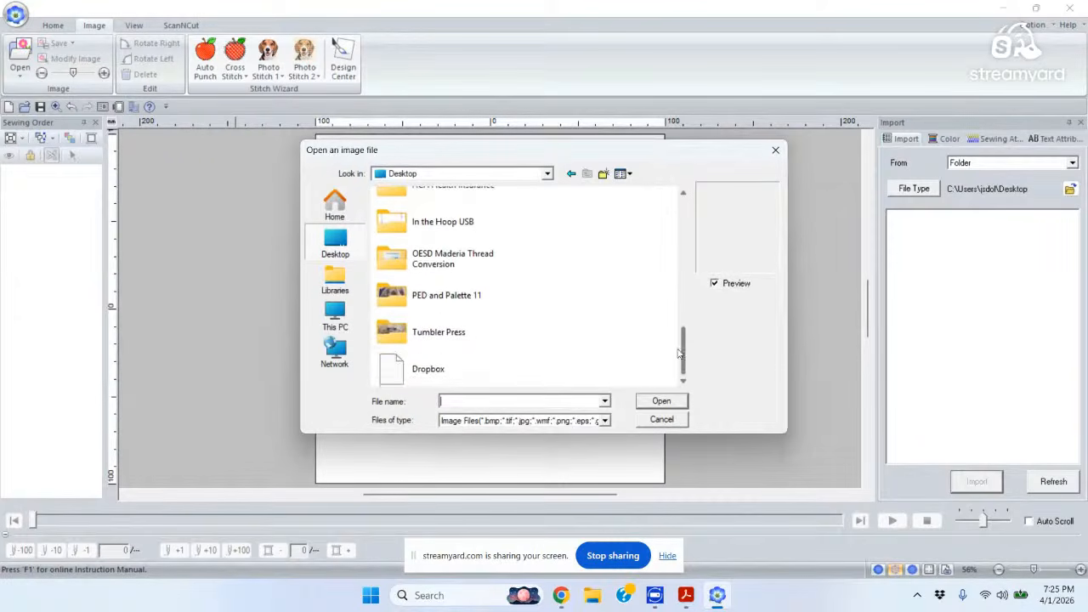
pyautogui.doubleClick(398, 298)
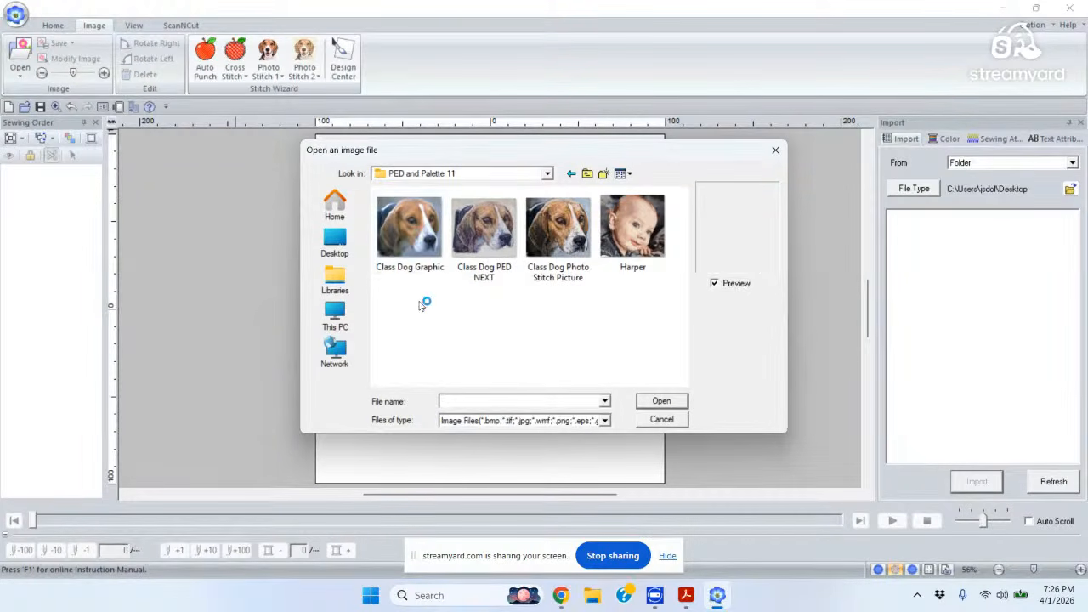
pyautogui.doubleClick(412, 236)
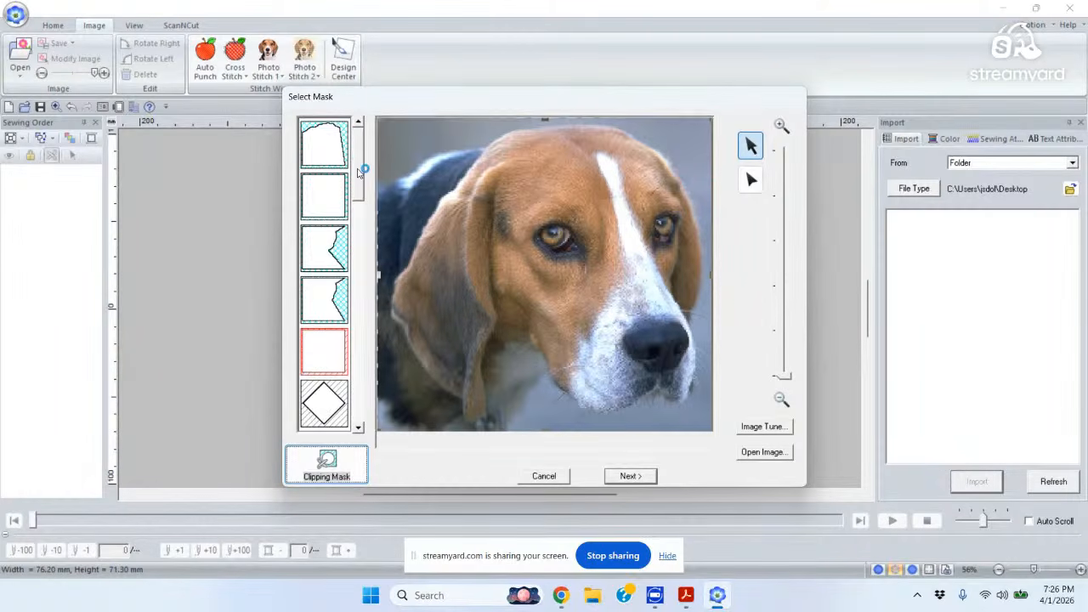
pyautogui.moveTo(360, 168)
pyautogui.mouseDown()
pyautogui.moveTo(358, 399)
pyautogui.moveTo(357, 154)
pyautogui.mouseUp()
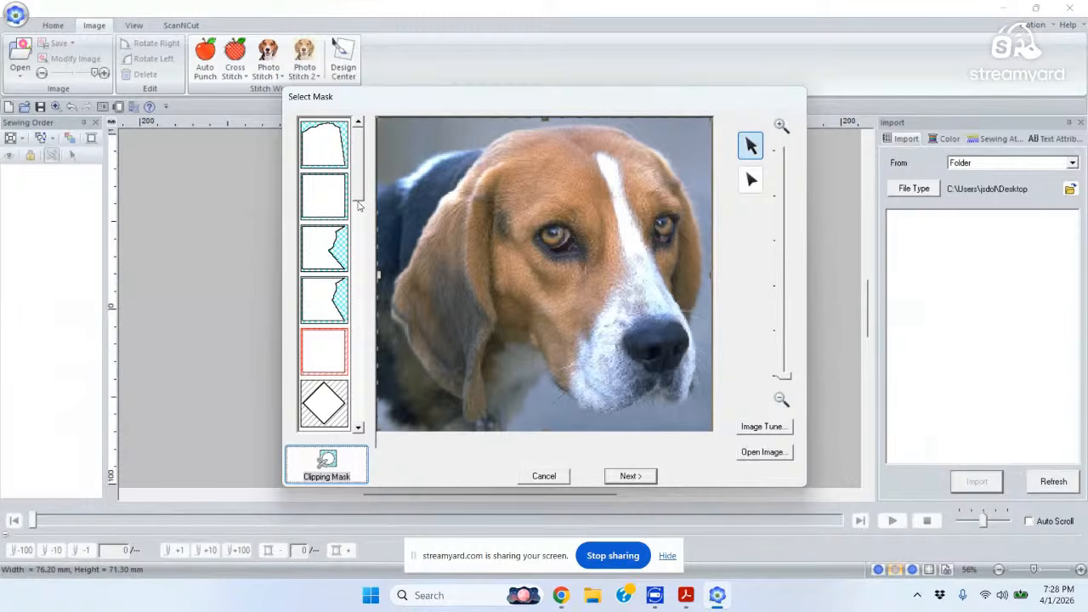
pyautogui.click(327, 462)
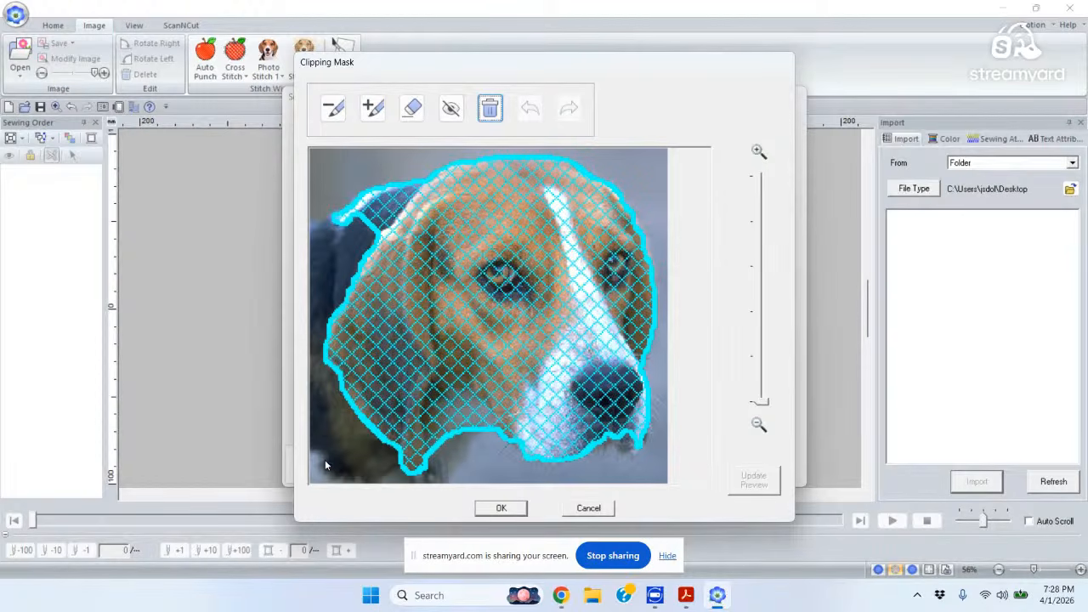
# Discard the clipping mask, preview circle and octagon masks, then choose the plain rectangle mask.
pyautogui.click(588, 508)
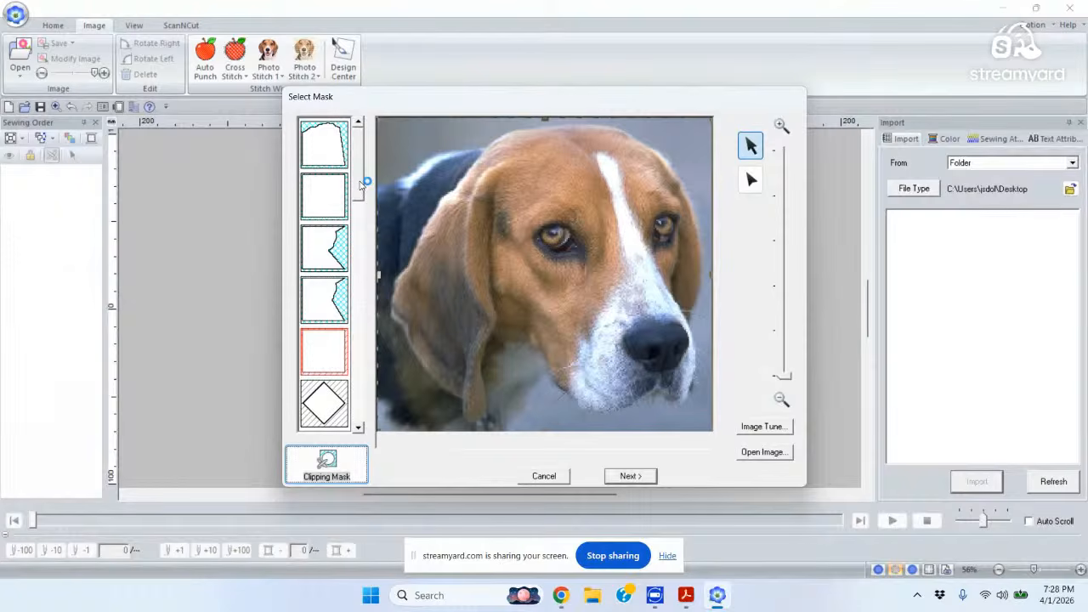
pyautogui.moveTo(360, 170); pyautogui.dragTo(358, 136)
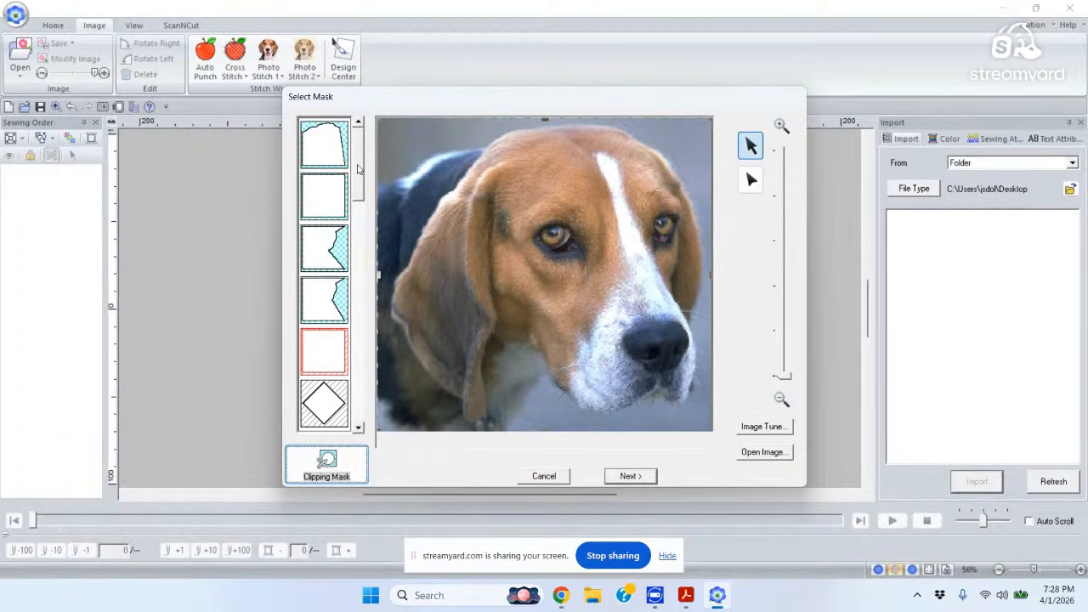
pyautogui.moveTo(358, 169); pyautogui.dragTo(359, 259)
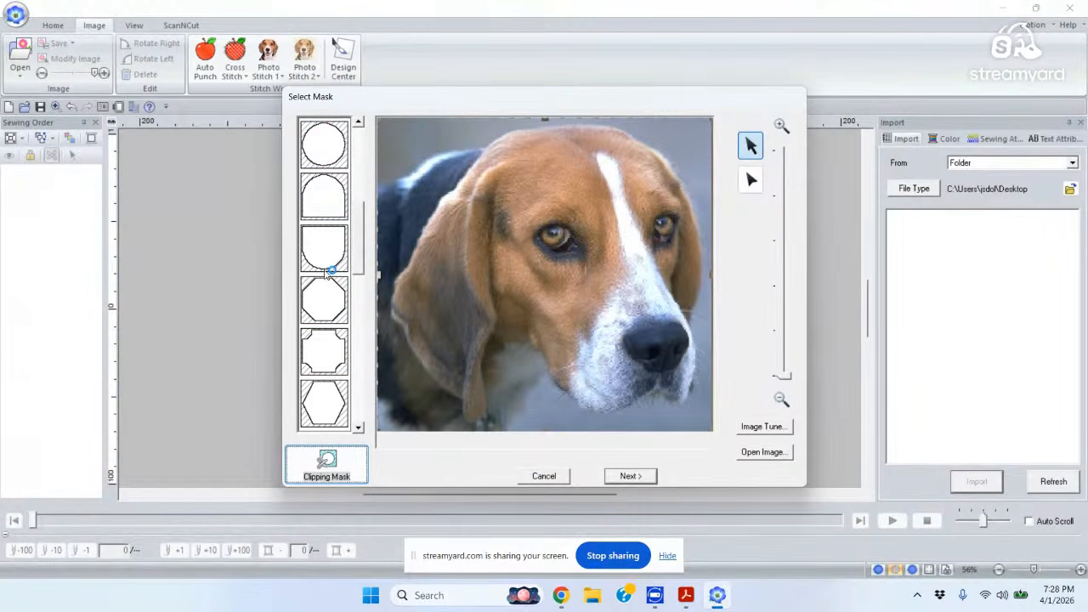
pyautogui.click(322, 145)
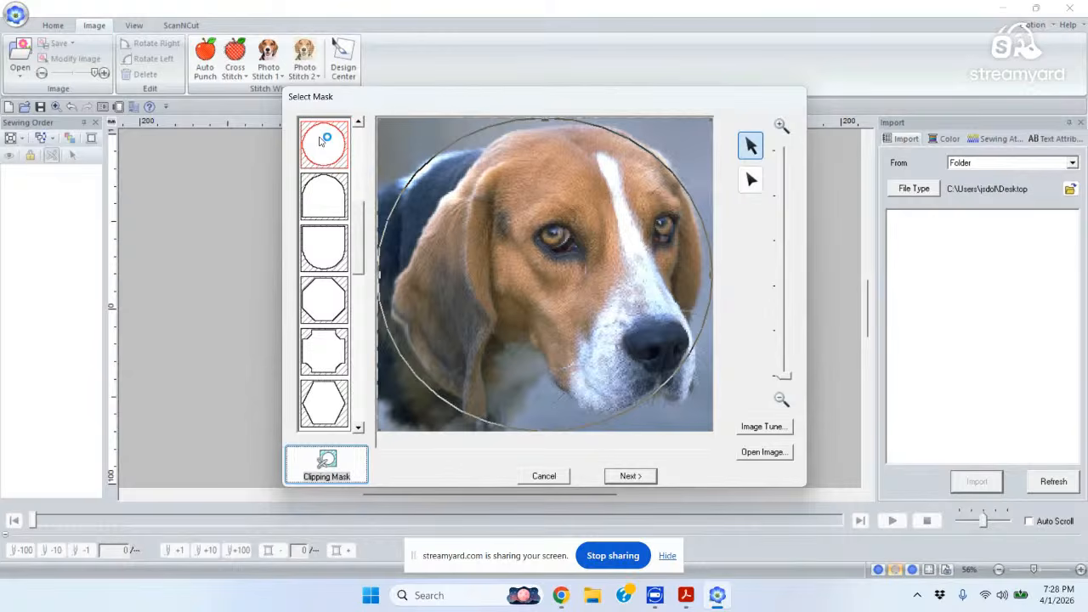
pyautogui.click(331, 296)
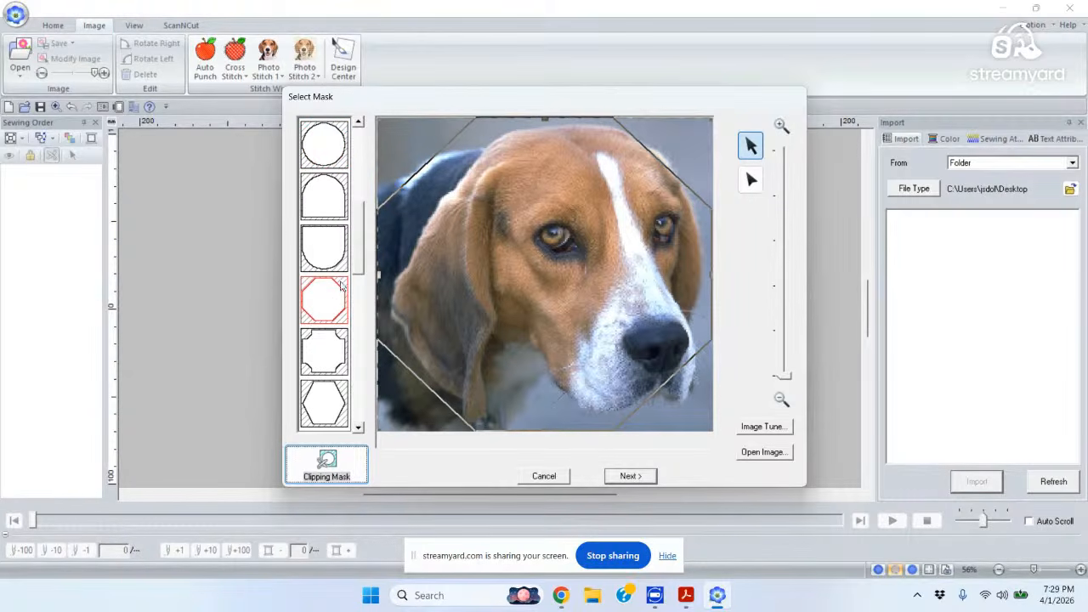
pyautogui.moveTo(363, 250); pyautogui.dragTo(372, 147)
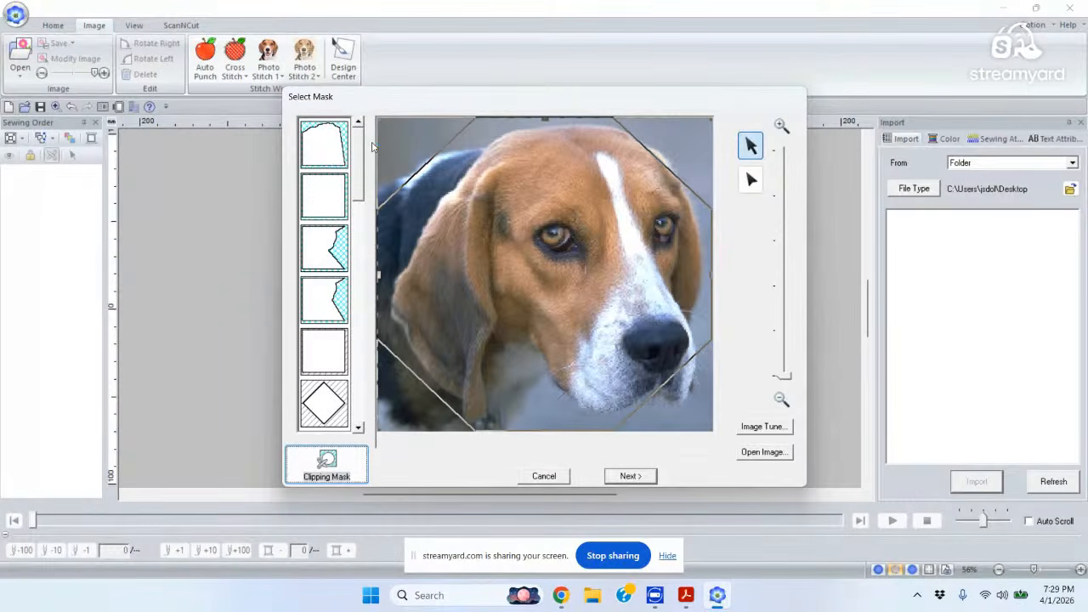
pyautogui.click(321, 356)
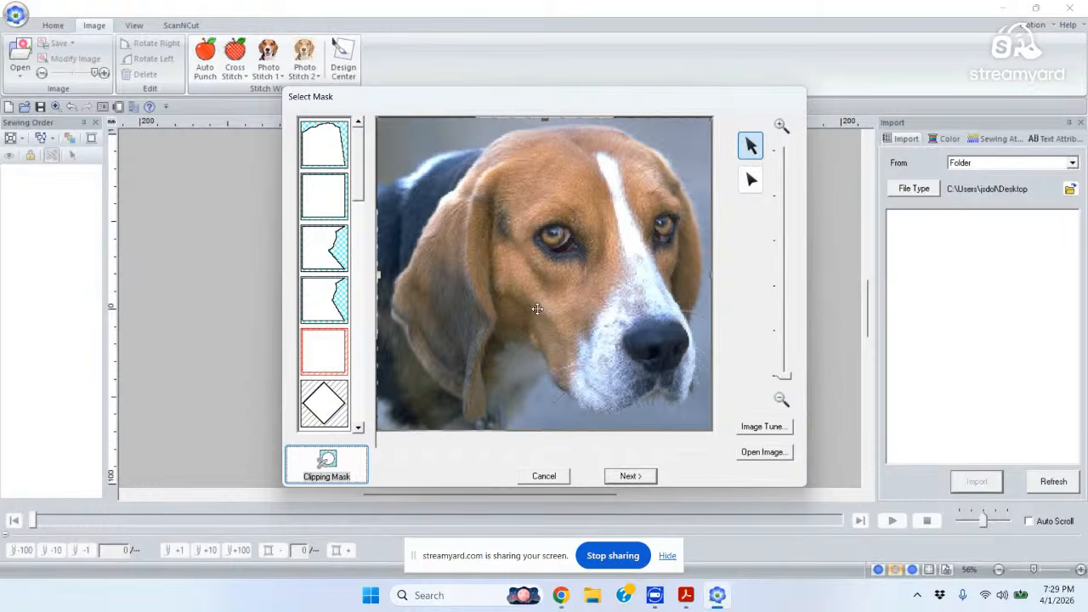
# In point-edit mode, drag the mask's top-right and top-left corners inward onto the beagle's head.
pyautogui.click(750, 181)
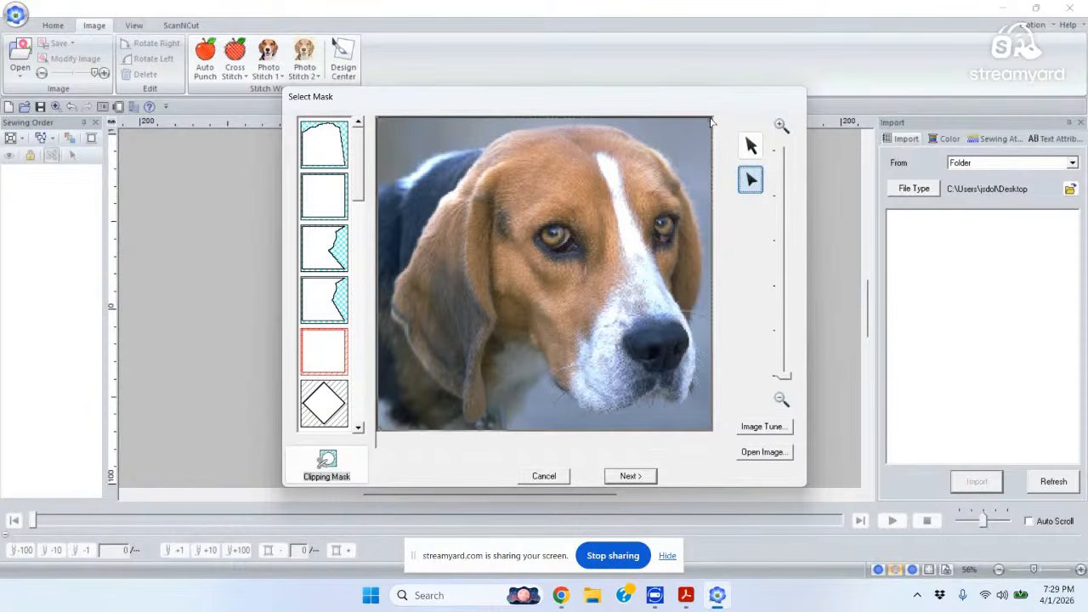
pyautogui.moveTo(711, 121); pyautogui.dragTo(551, 127)
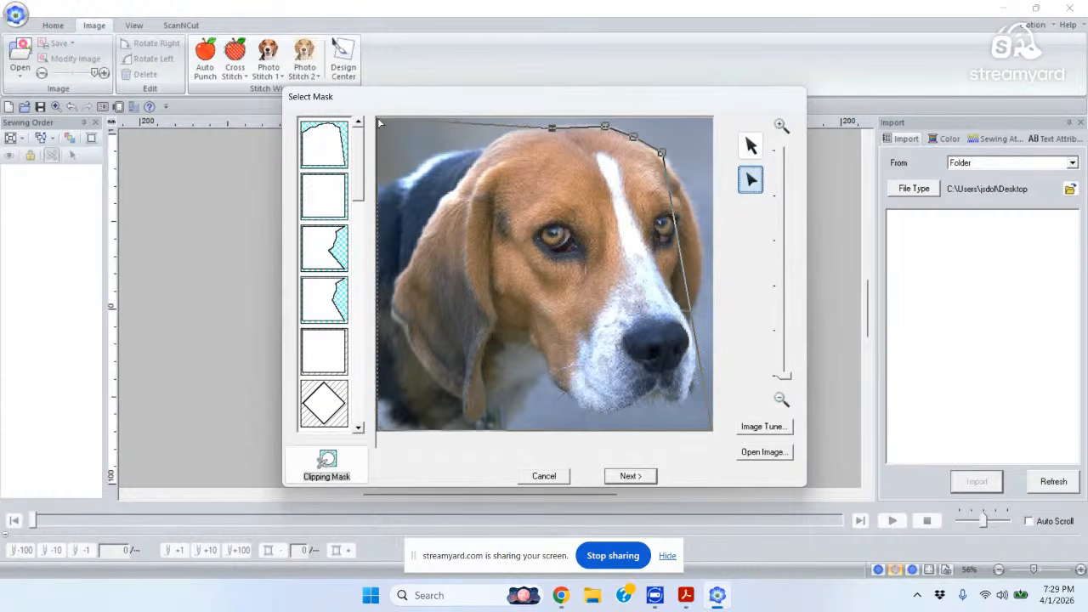
pyautogui.moveTo(419, 153)
pyautogui.mouseDown()
pyautogui.moveTo(439, 158)
pyautogui.moveTo(429, 161)
pyautogui.mouseUp()
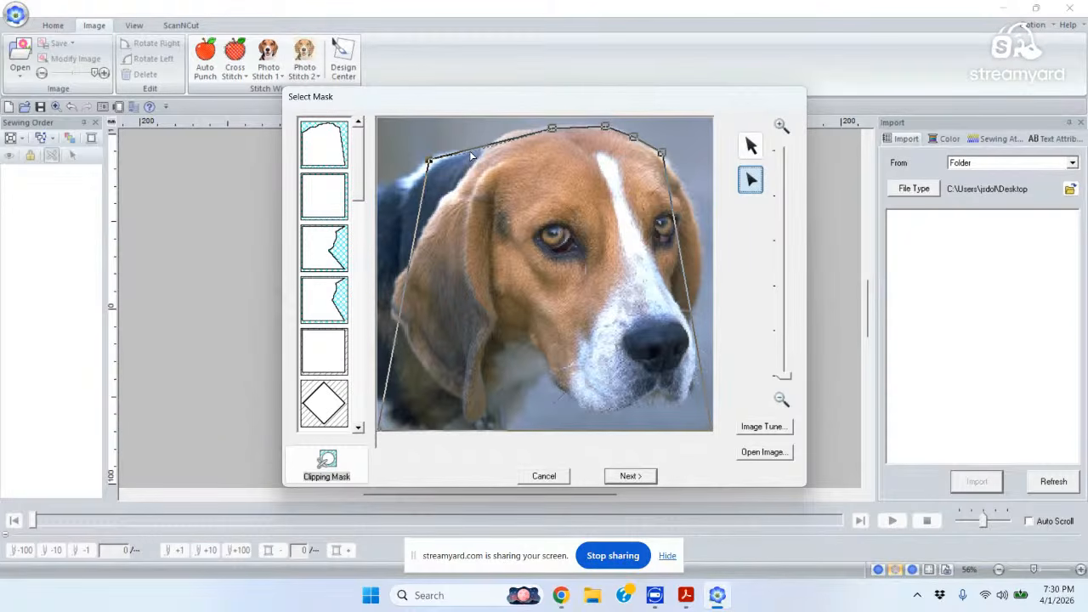
# Add and drag mask points to trace the top of the beagle's head and the left edge.
pyautogui.click(470, 153)
pyautogui.click(485, 151)
pyautogui.moveTo(506, 150); pyautogui.dragTo(503, 134)
pyautogui.click(525, 131)
pyautogui.moveTo(422, 209); pyautogui.dragTo(379, 190)
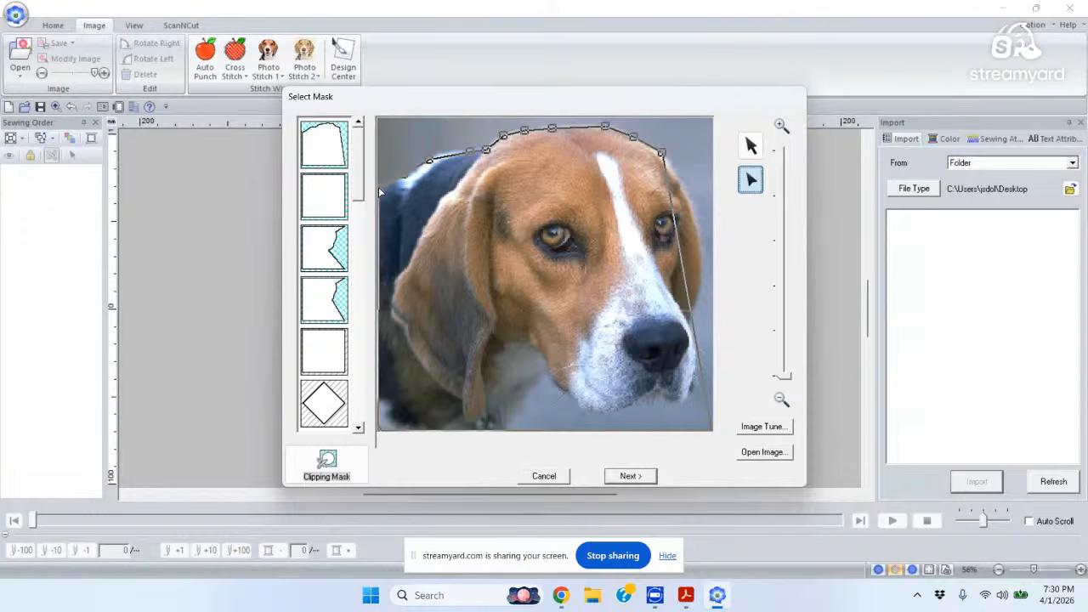
# Bend the outline around the right ear, then reset to the plain rectangle mask.
pyautogui.click(679, 182)
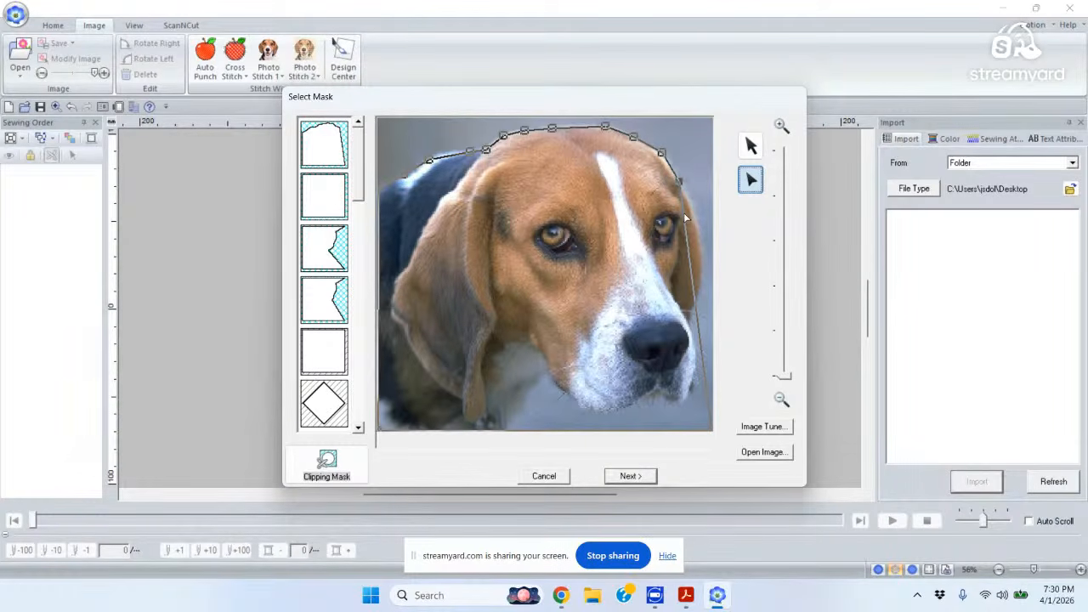
pyautogui.moveTo(684, 216); pyautogui.dragTo(689, 207)
pyautogui.click(696, 233)
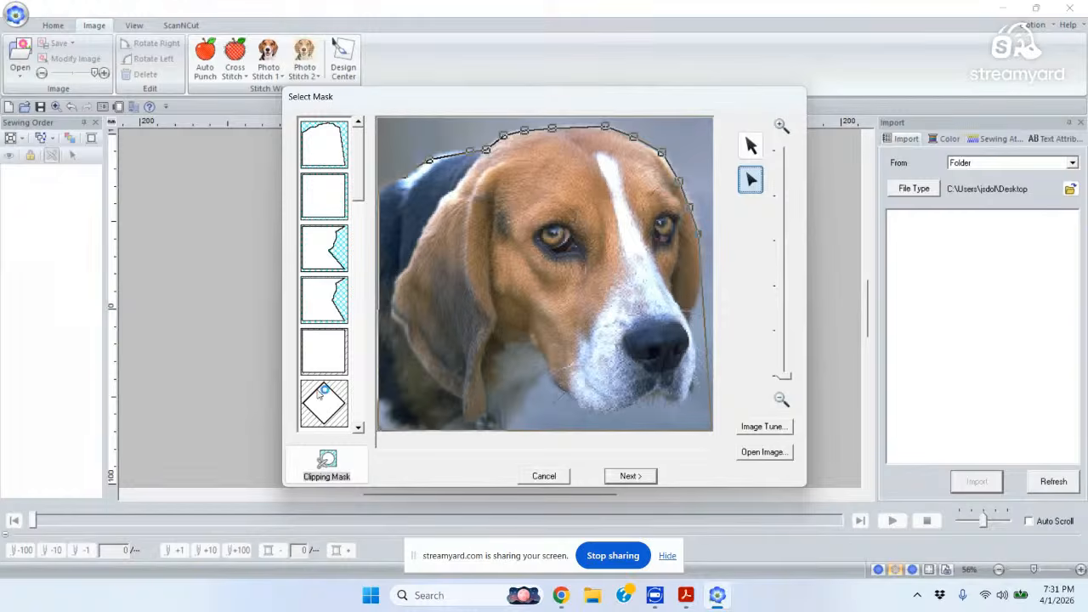
pyautogui.click(329, 350)
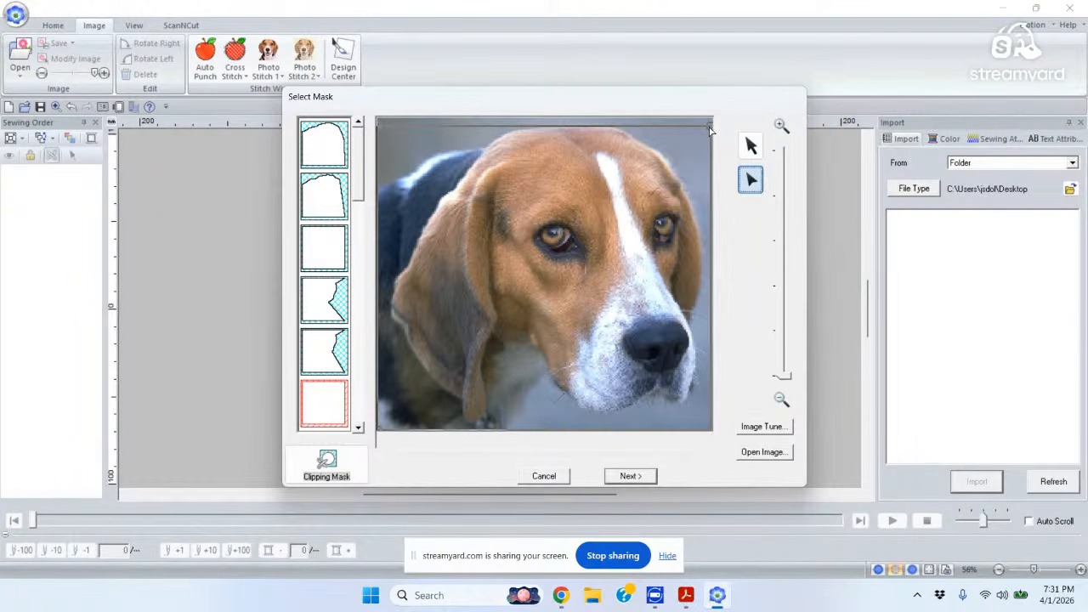
# Drag the rectangle mask's top-right and top-left corners back up to the photo's top edge.
pyautogui.moveTo(709, 127); pyautogui.dragTo(709, 119)
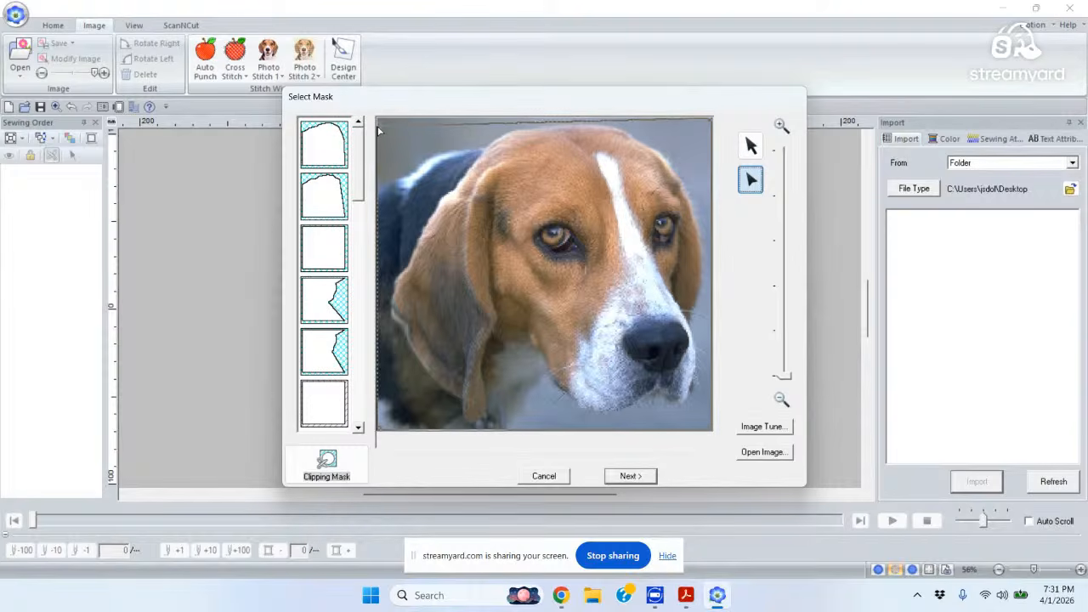
pyautogui.moveTo(376, 130); pyautogui.dragTo(379, 119)
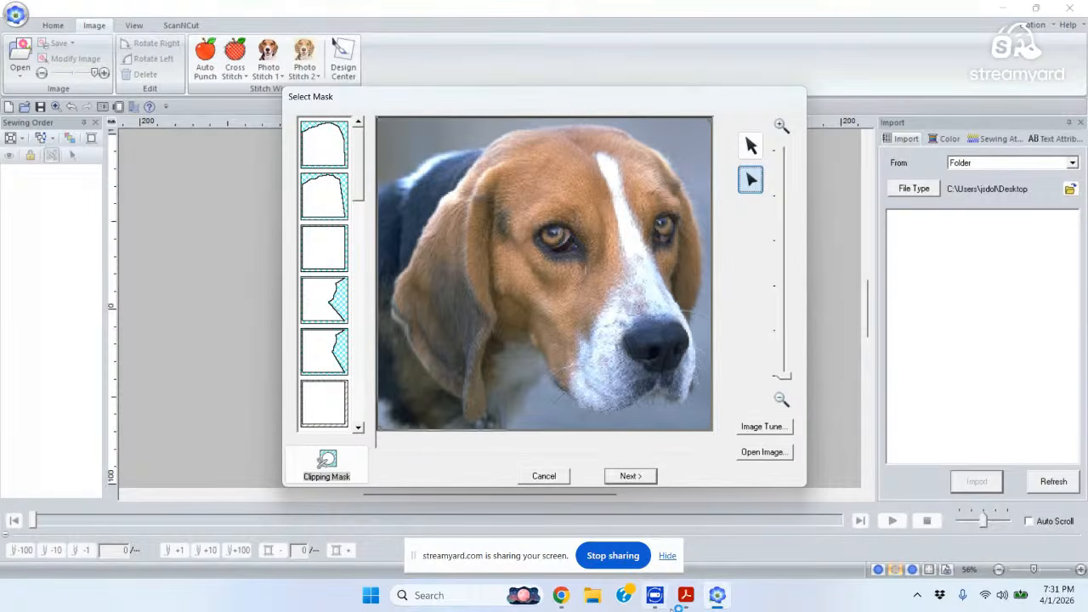
pyautogui.moveTo(670, 608)
# Zoom in to inspect the beagle's face up close, then zoom back out to the whole face.
pyautogui.moveTo(782, 376); pyautogui.dragTo(797, 220)
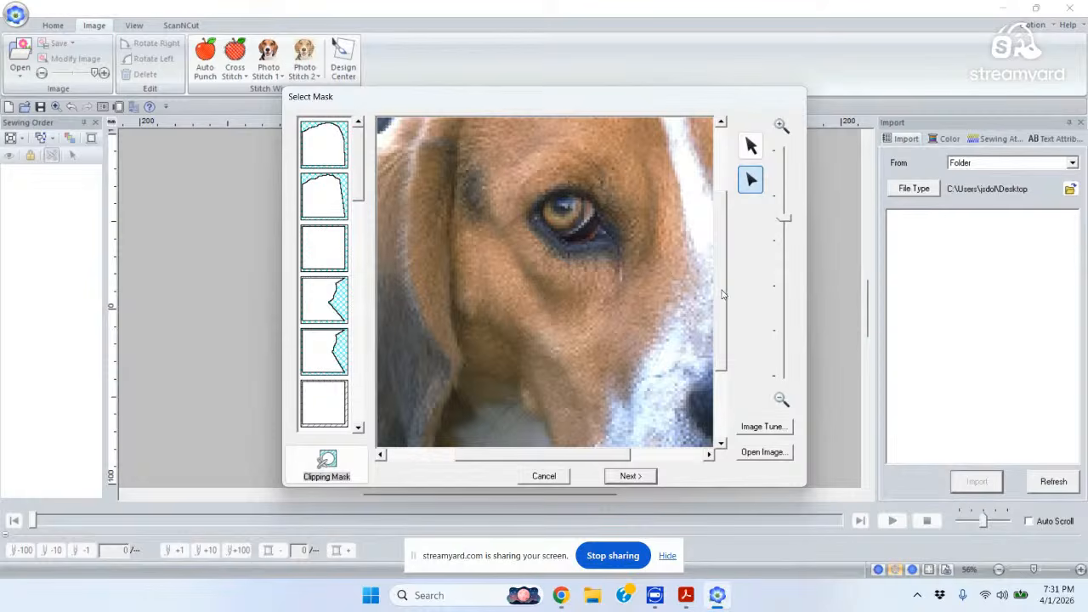
pyautogui.moveTo(722, 294); pyautogui.dragTo(706, 166)
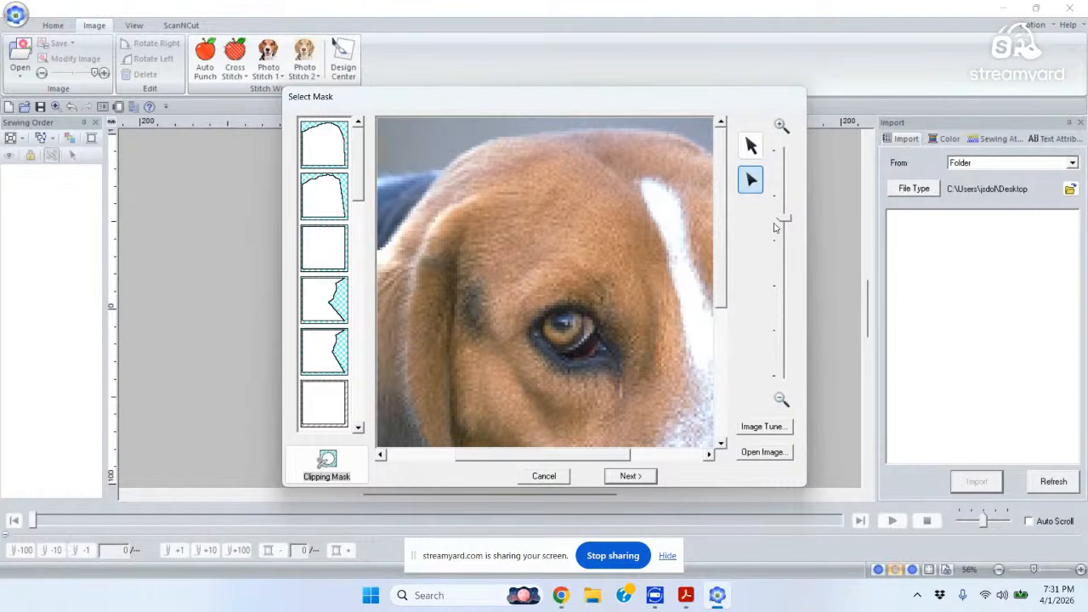
pyautogui.moveTo(791, 218); pyautogui.dragTo(782, 400)
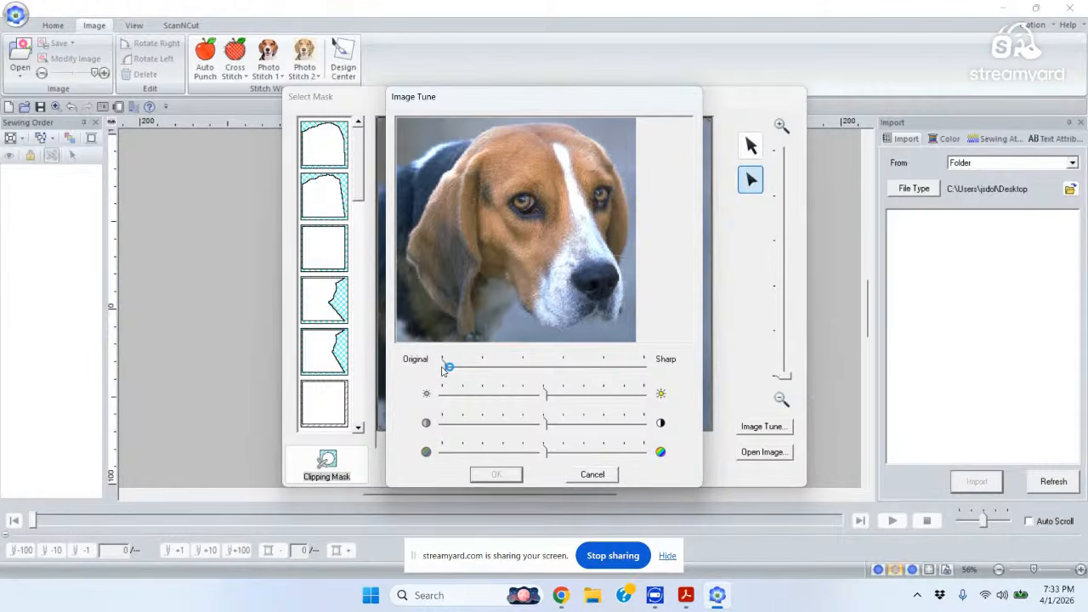
# Raise the beagle photo's sharpness to roughly halfway toward Sharp and brighten it slightly.
pyautogui.moveTo(442, 369); pyautogui.dragTo(560, 367)
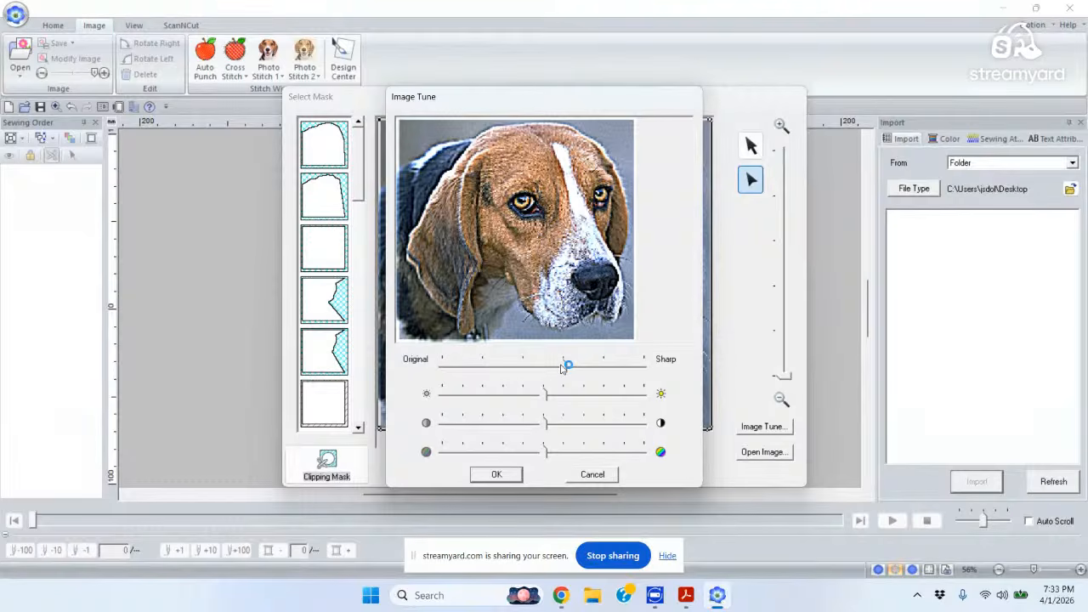
pyautogui.moveTo(538, 399); pyautogui.dragTo(557, 397)
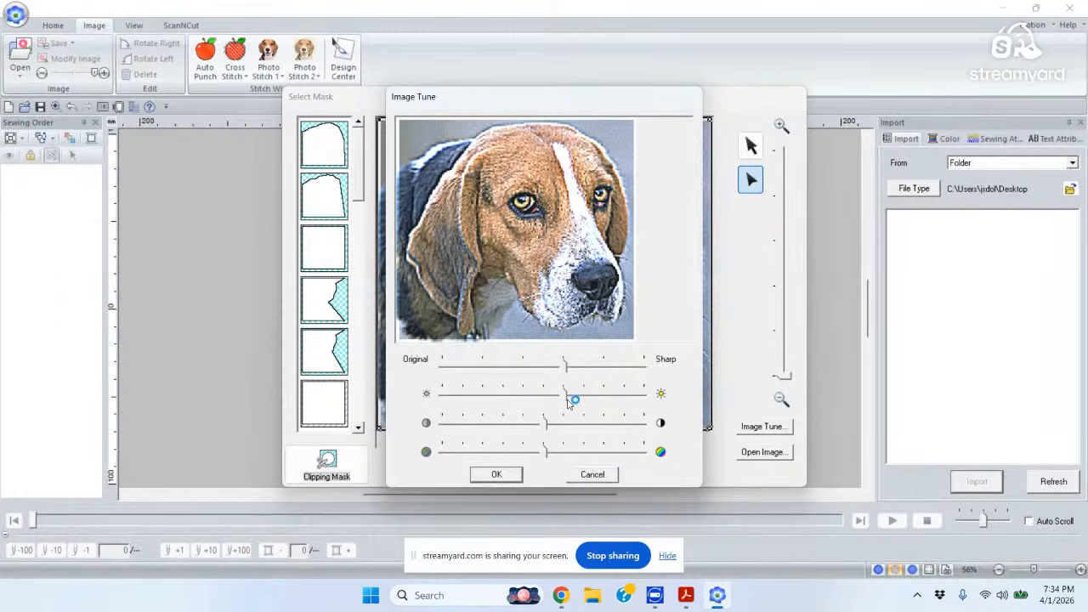
# Reset brightness to neutral, try small contrast and saturation changes, and apply the image tuning.
pyautogui.moveTo(566, 403); pyautogui.dragTo(546, 401)
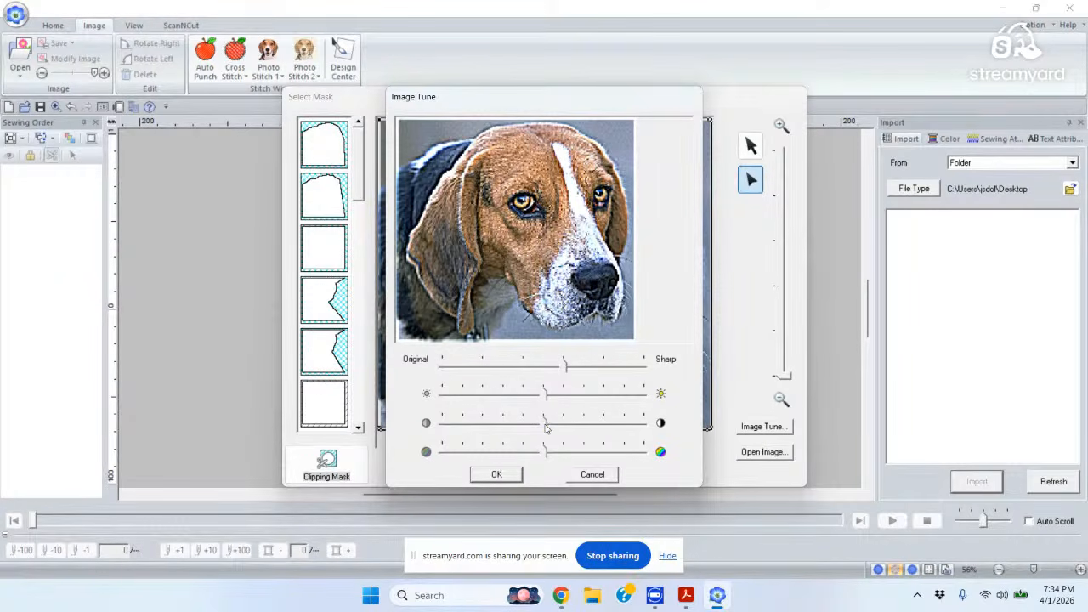
pyautogui.moveTo(546, 425)
pyautogui.mouseDown()
pyautogui.moveTo(640, 430)
pyautogui.moveTo(440, 422)
pyautogui.moveTo(547, 423)
pyautogui.mouseUp()
pyautogui.moveTo(547, 453)
pyautogui.mouseDown()
pyautogui.moveTo(648, 457)
pyautogui.moveTo(485, 452)
pyautogui.moveTo(539, 452)
pyautogui.mouseUp()
pyautogui.click(498, 475)
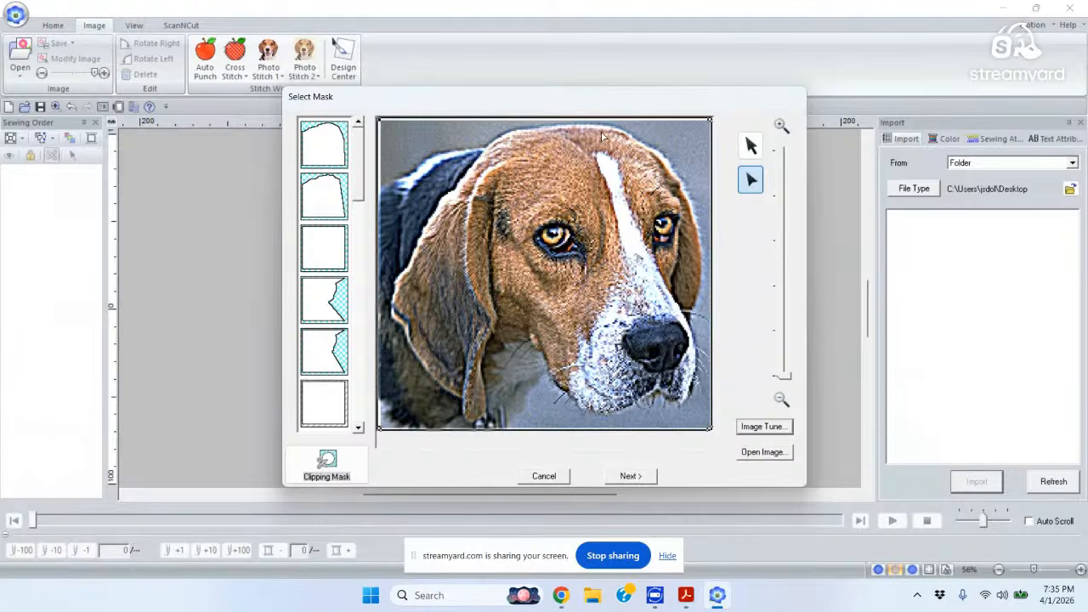
# Give the beagle photo the plain rectangular mask and advance to Check Mask Shape.
pyautogui.click(321, 407)
pyautogui.click(628, 477)
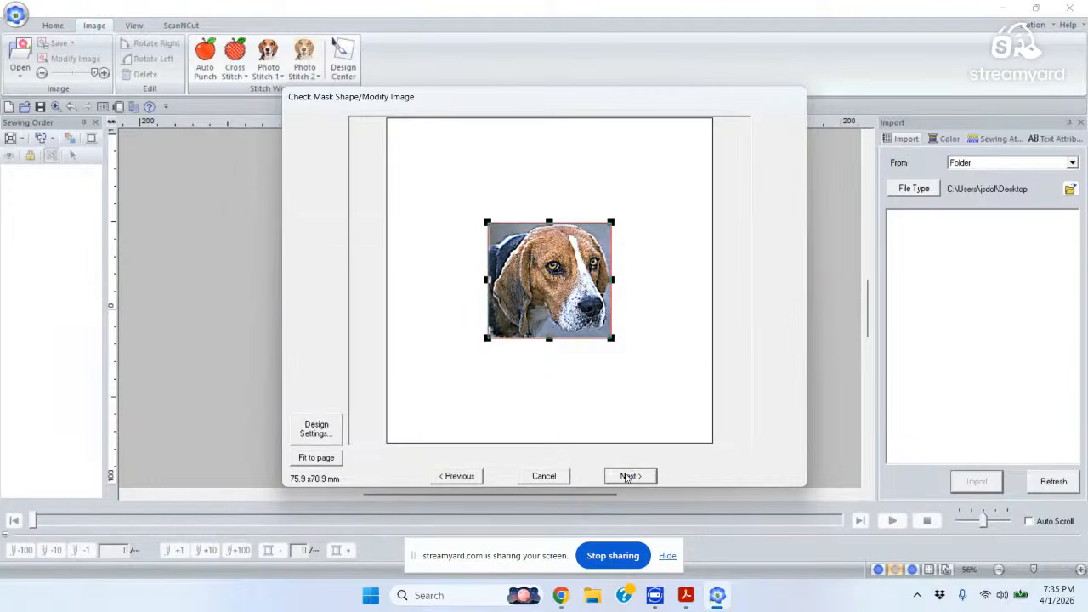
pyautogui.click(627, 477)
pyautogui.click(316, 430)
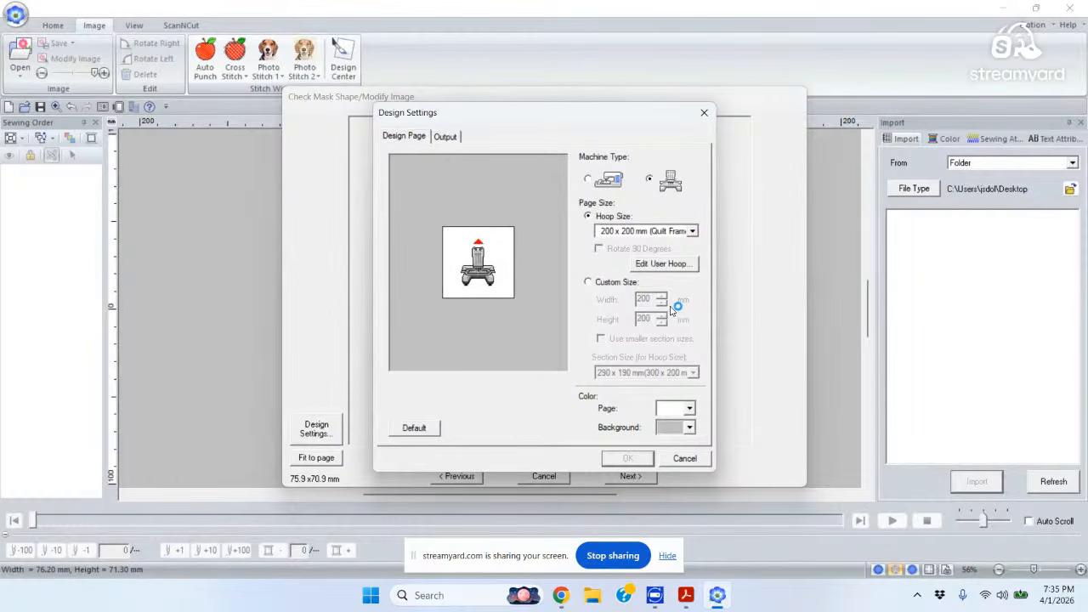
pyautogui.click(692, 459)
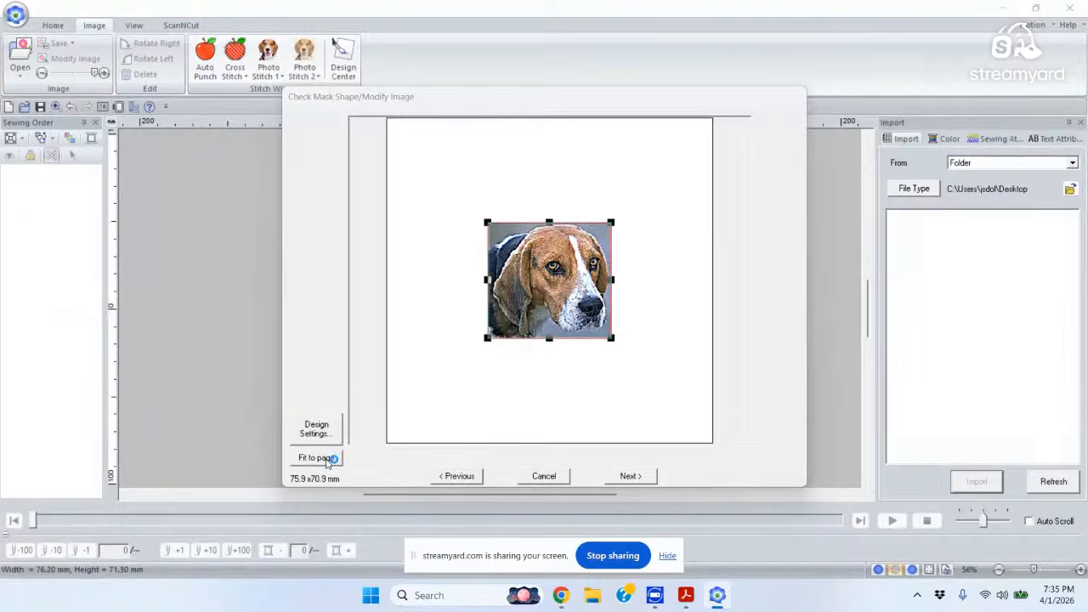
# Fit the beagle to the page, stretch it to 195.8 x 182.6 mm, and generate the Photo Stitch 1 design.
pyautogui.click(318, 459)
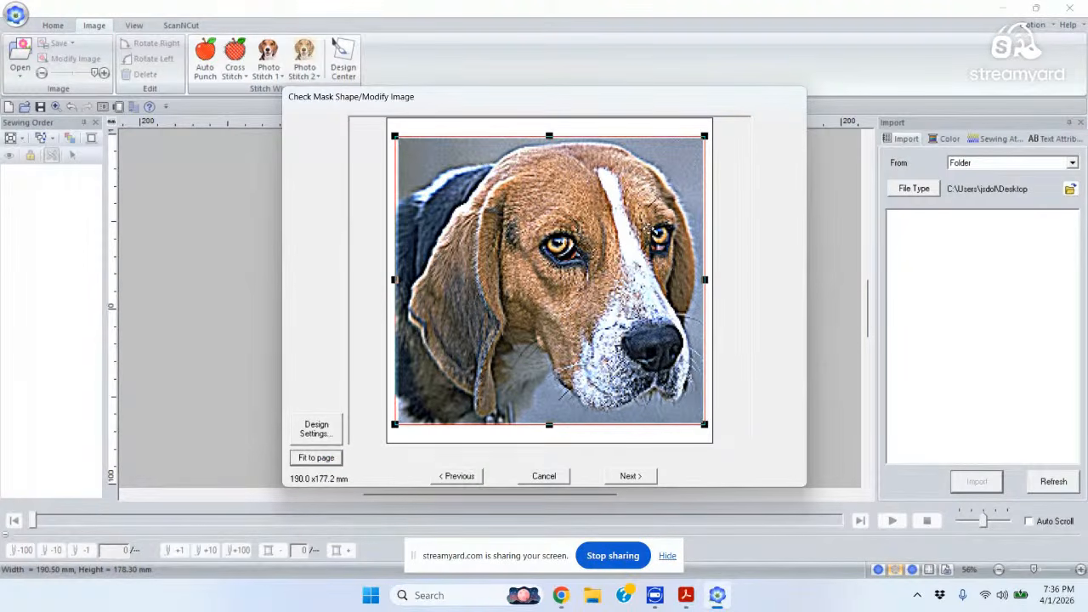
pyautogui.moveTo(704, 135); pyautogui.dragTo(709, 128)
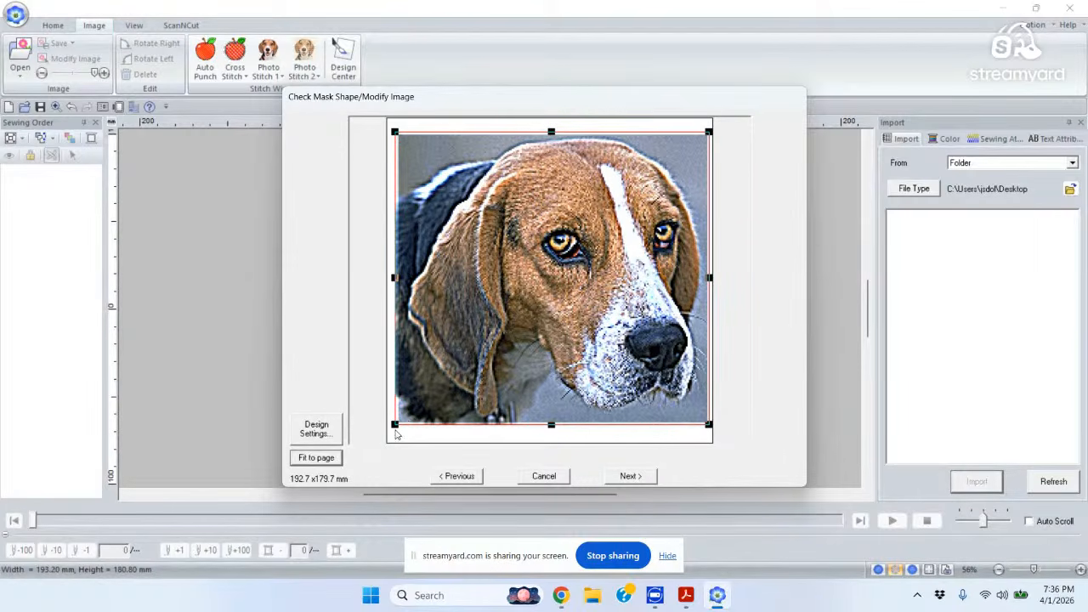
pyautogui.moveTo(390, 430); pyautogui.dragTo(388, 431)
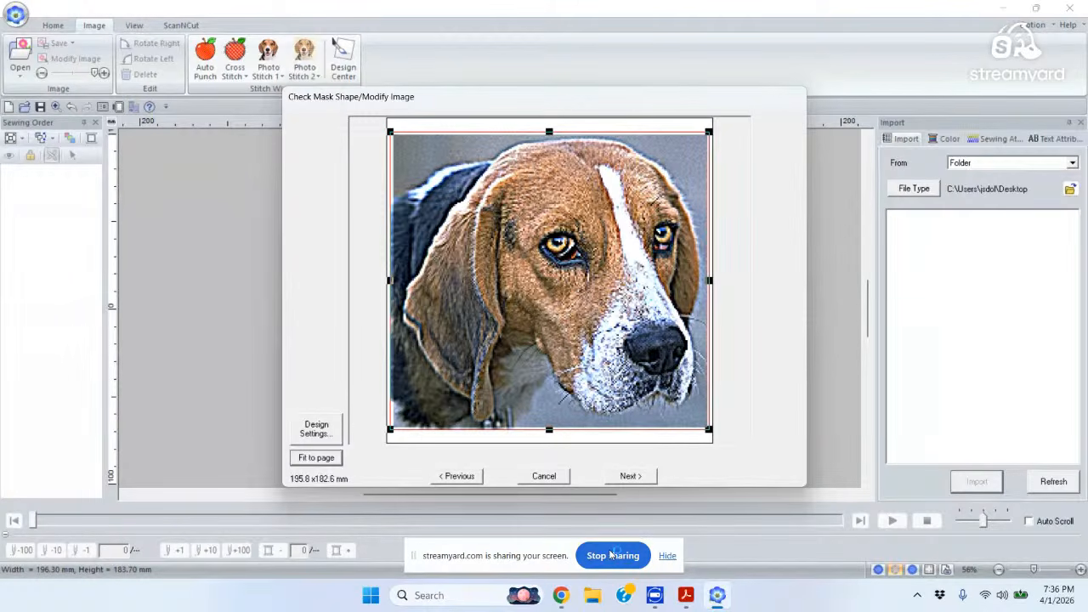
pyautogui.click(637, 477)
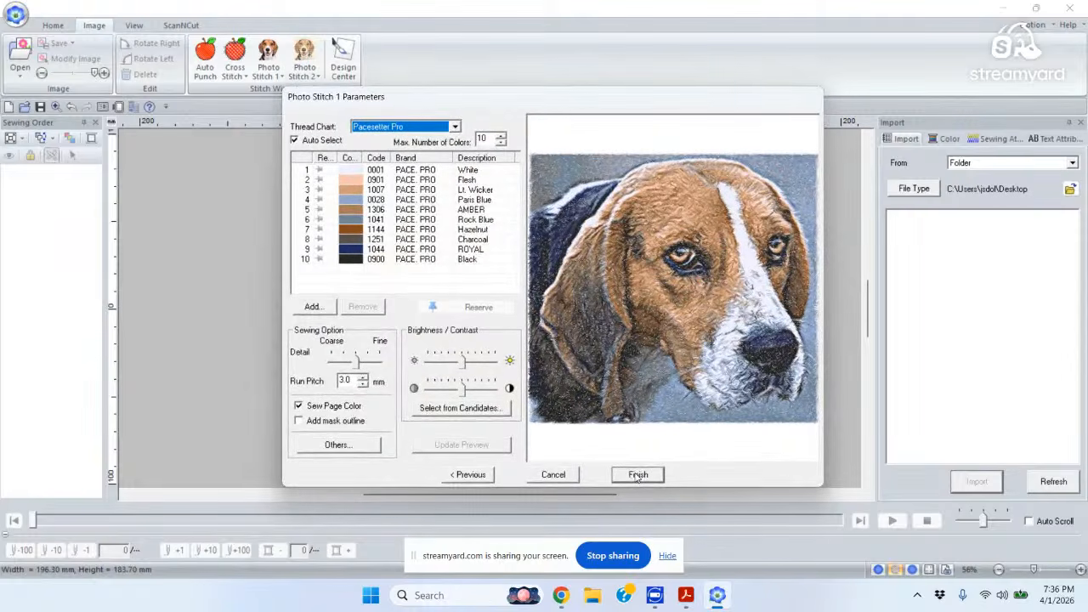
pyautogui.click(637, 476)
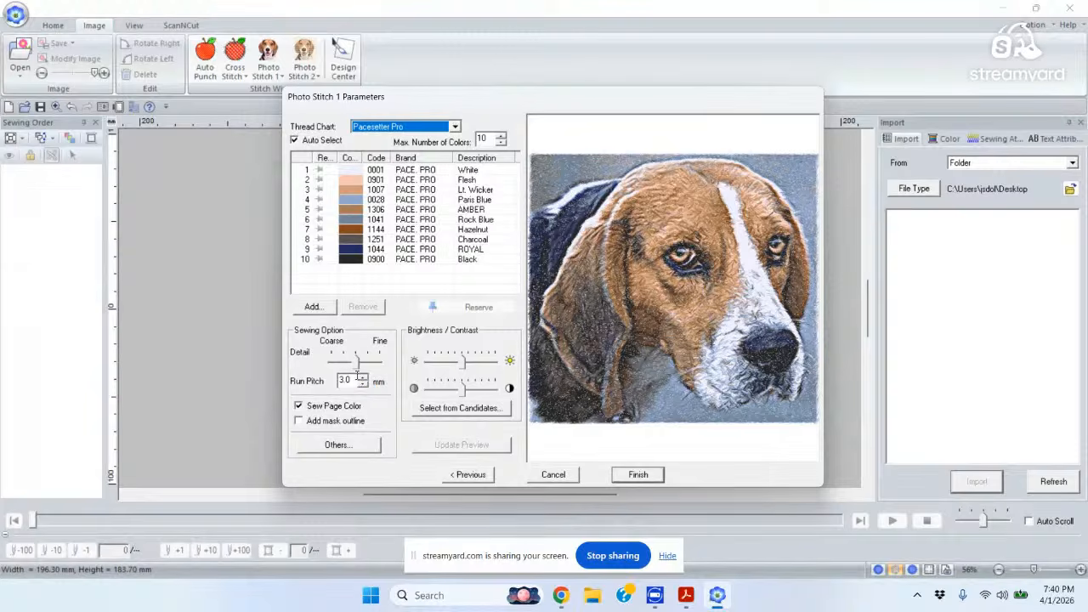
# Lower the beagle's run pitch from 3.0 mm by four decrements and bring up the Others options.
pyautogui.click(363, 383)
pyautogui.click(363, 384)
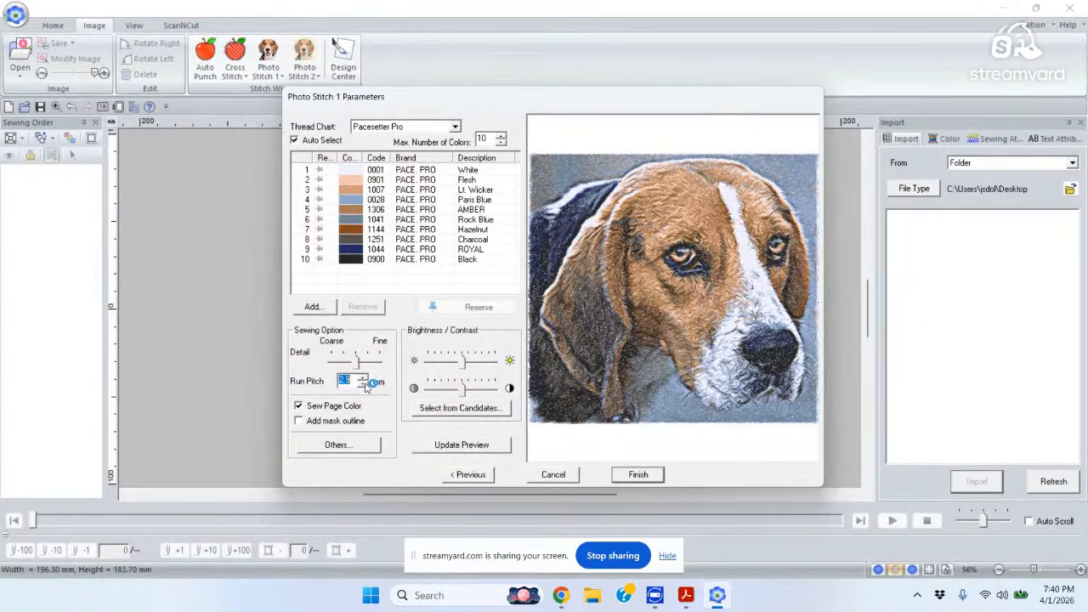
pyautogui.click(363, 384)
pyautogui.click(363, 385)
pyautogui.click(338, 445)
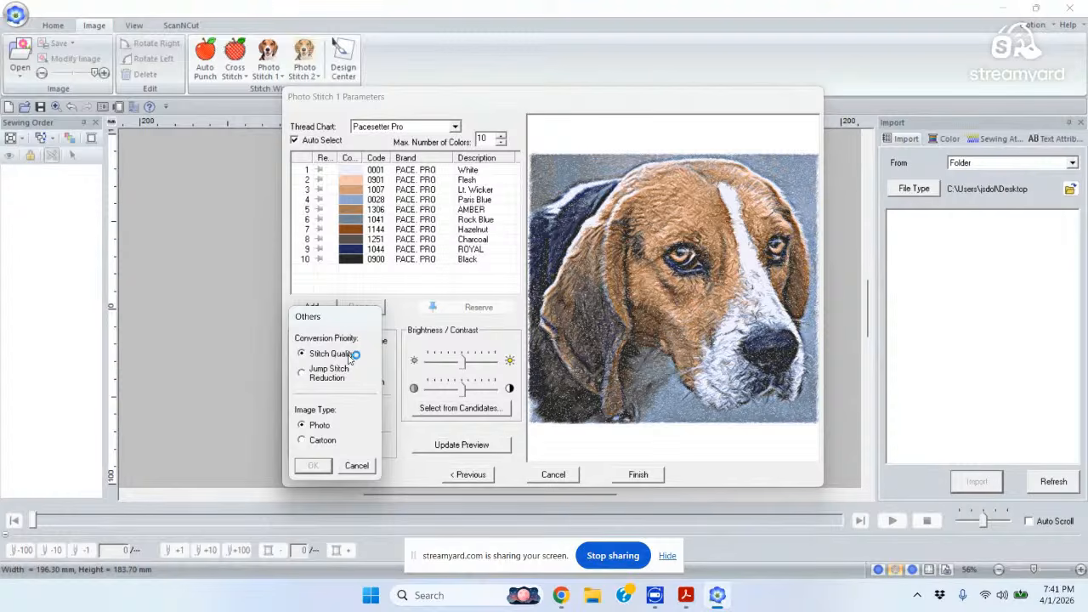
# Switch the image type to Cartoon and update the beagle preview.
pyautogui.click(302, 441)
pyautogui.click(314, 466)
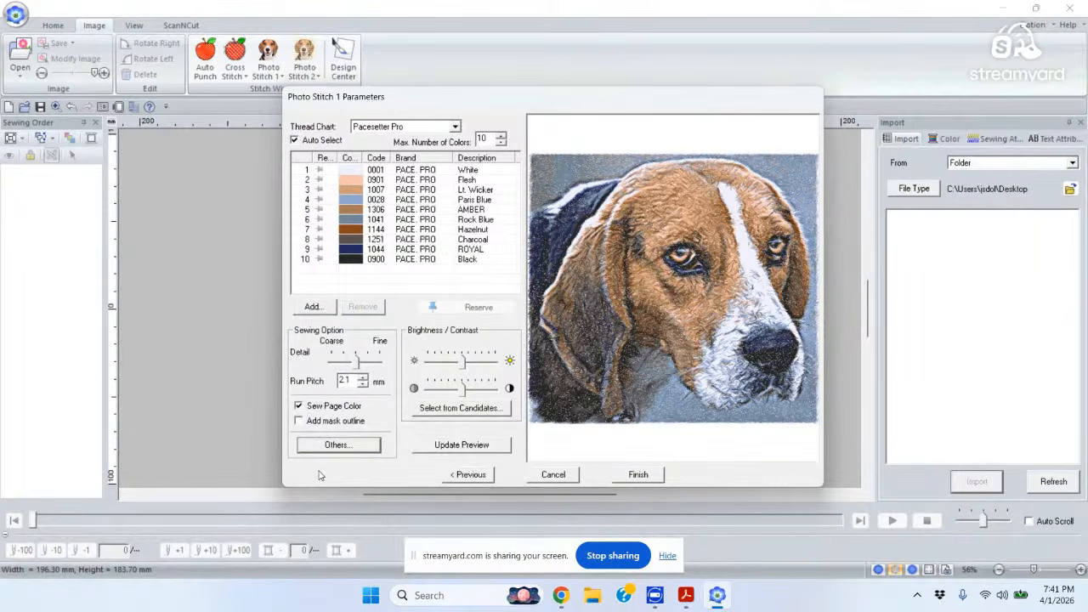
pyautogui.click(487, 443)
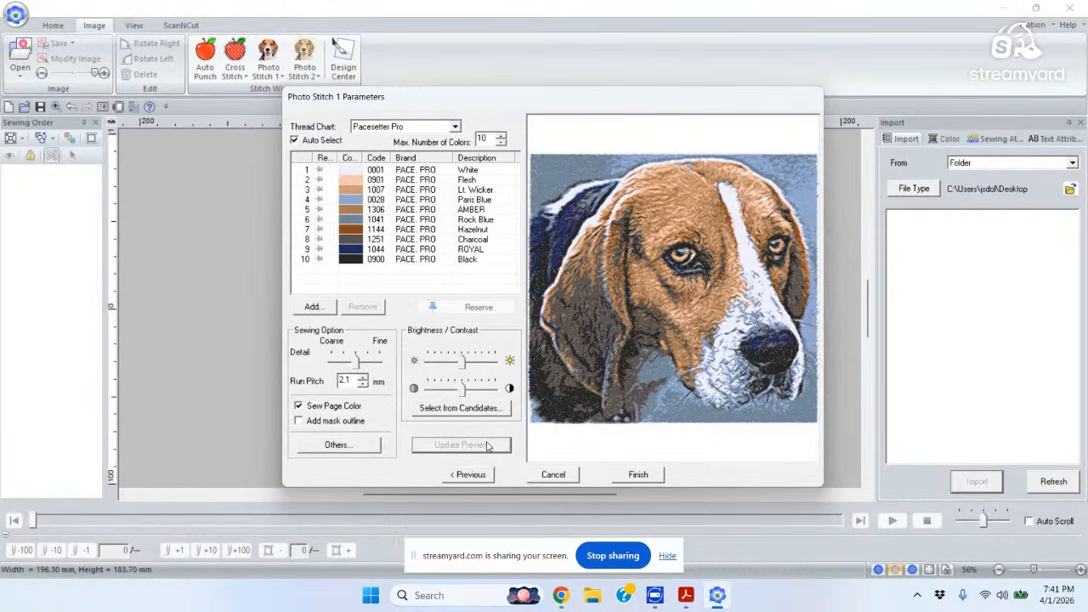
# Set the image type back to Photo in Others and refresh the preview.
pyautogui.click(340, 445)
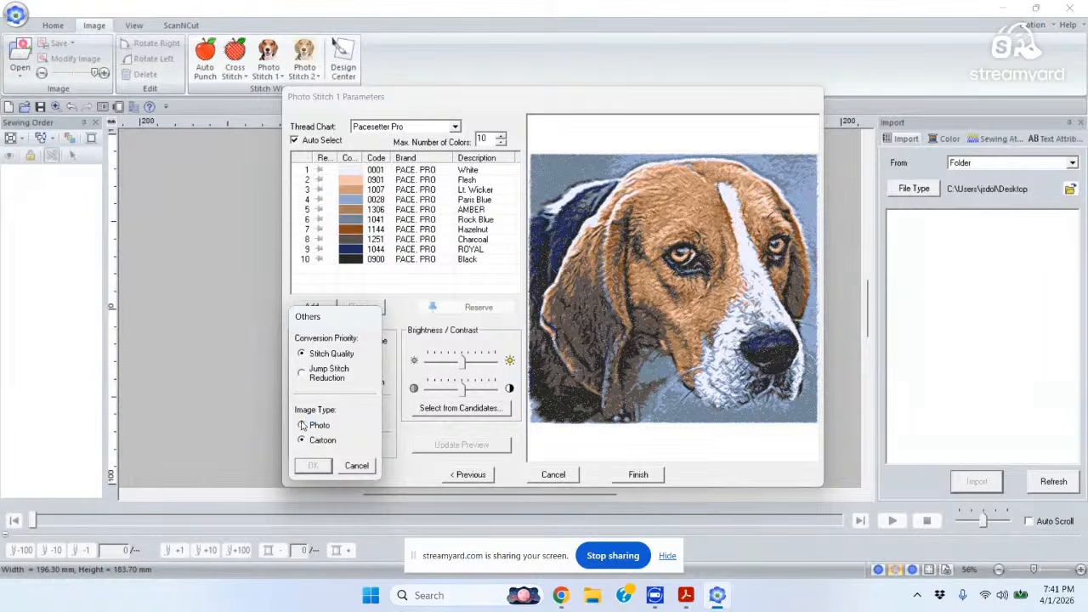
pyautogui.click(302, 425)
pyautogui.click(314, 465)
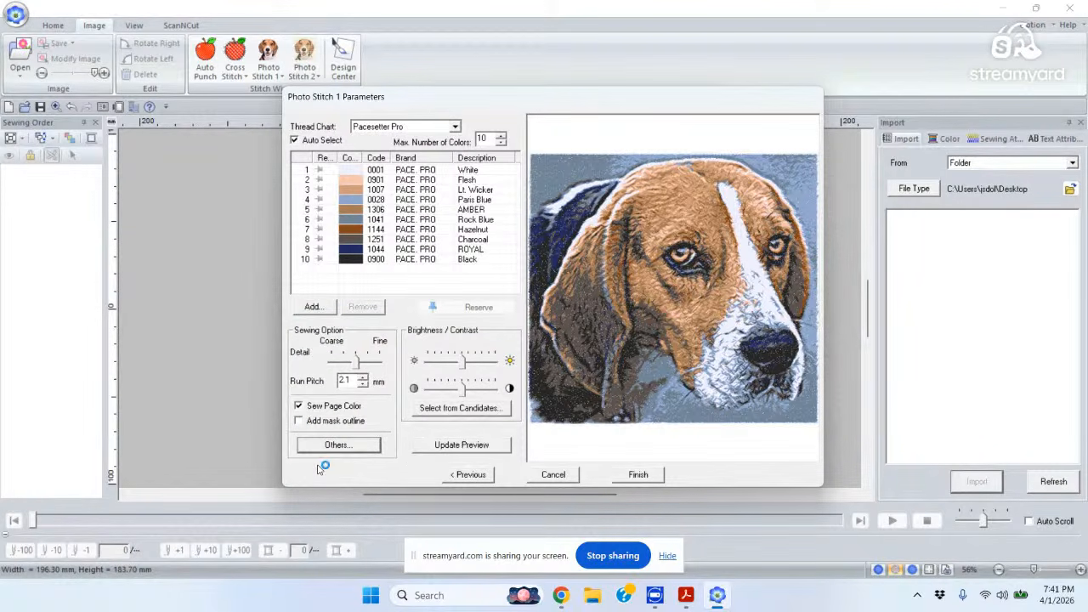
pyautogui.click(460, 445)
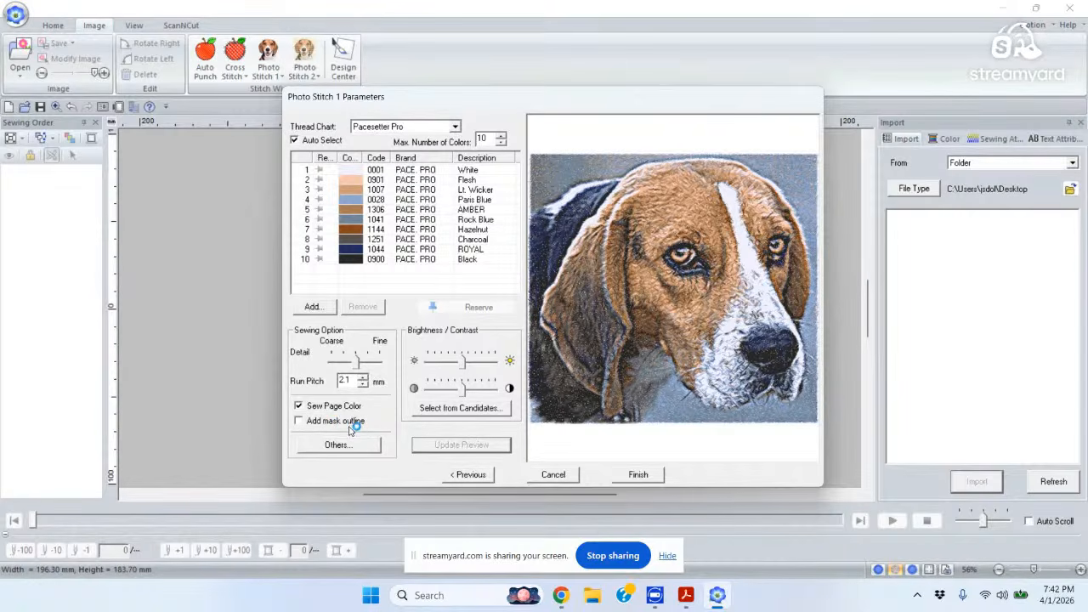
# Drop down the Thread Chart list to see the available thread brands.
pyautogui.click(322, 448)
pyautogui.click(454, 127)
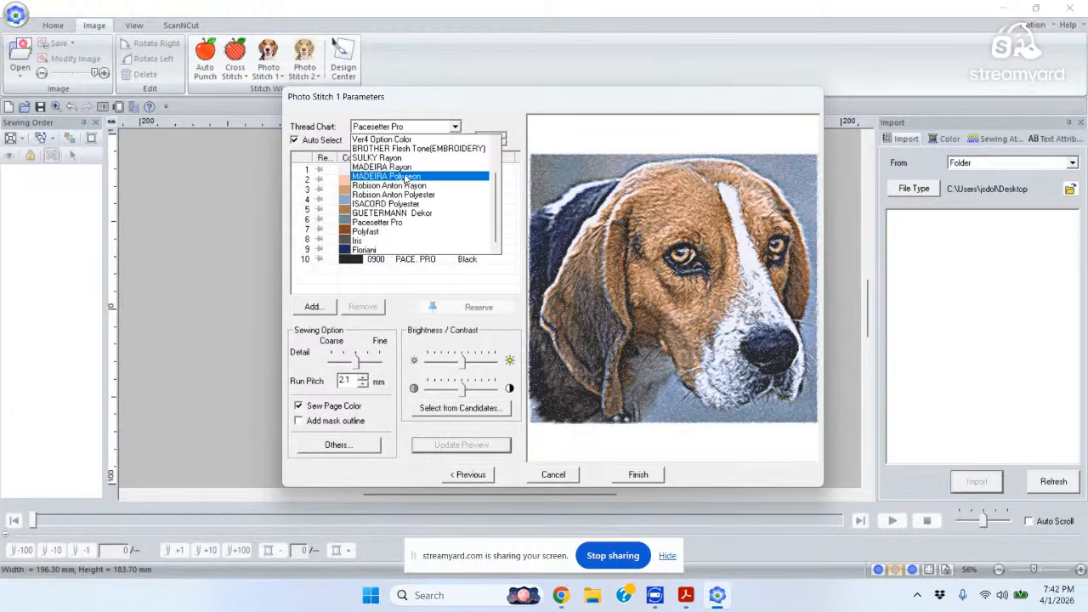
# Choose MADEIRA Polyneon as the thread chart, reselecting it to keep it.
pyautogui.click(406, 176)
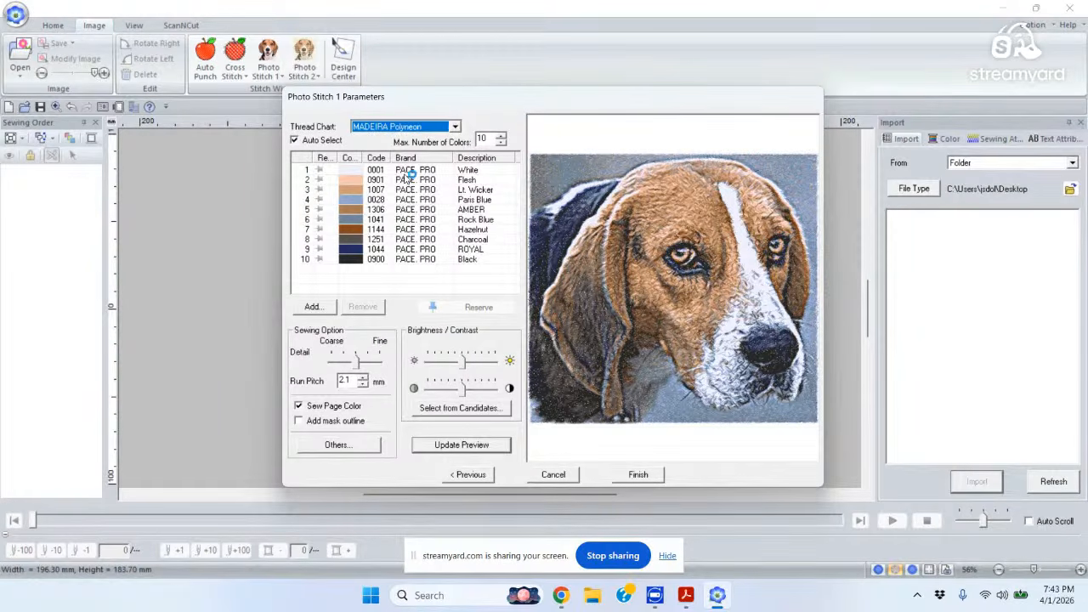
pyautogui.click(453, 127)
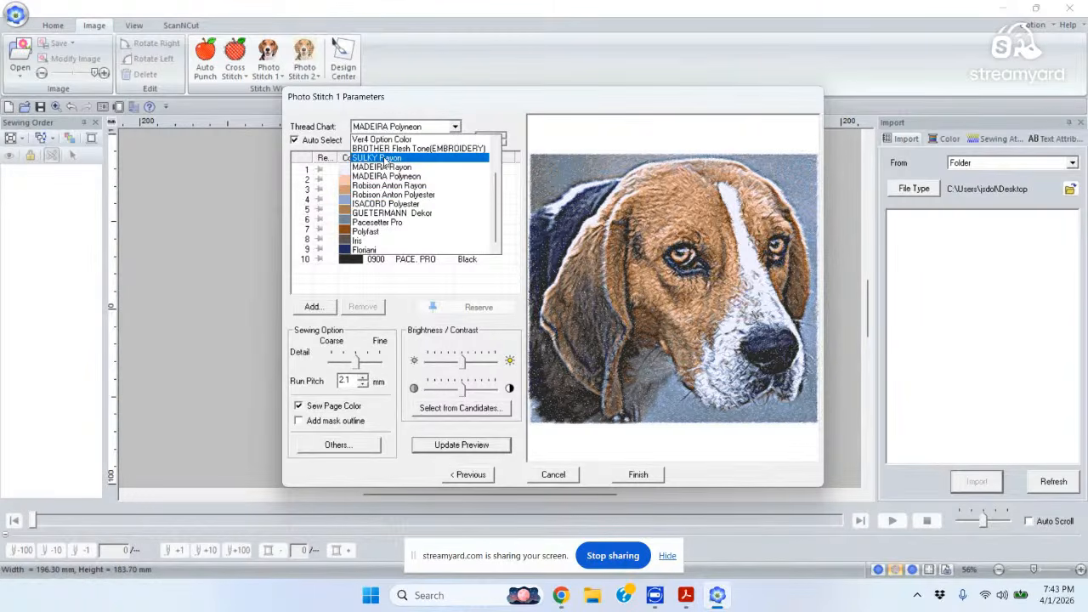
pyautogui.click(384, 179)
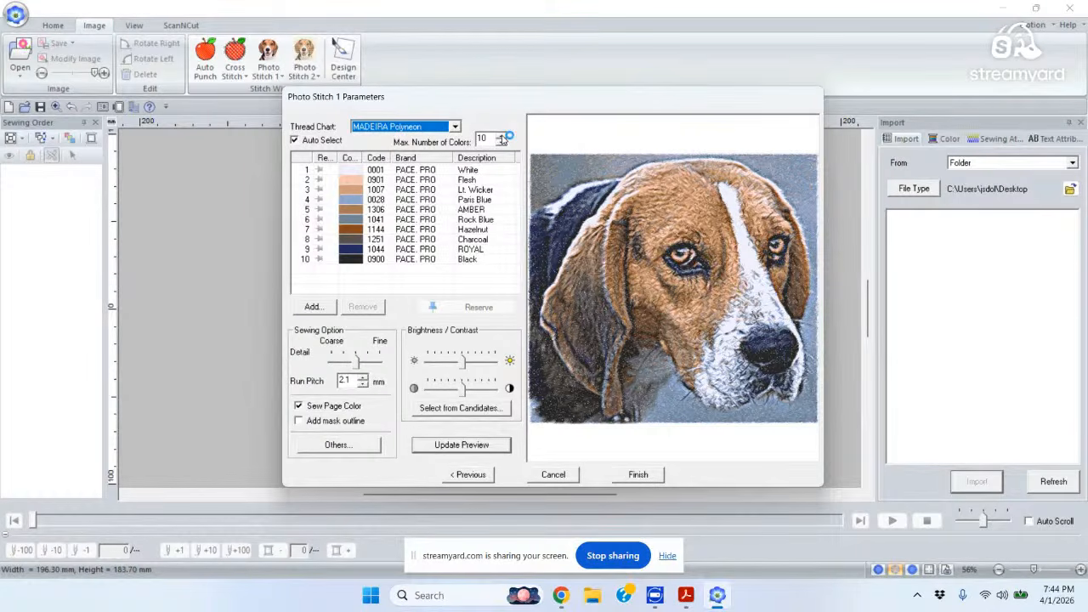
# Raise the maximum number of colours from 10 to 15 and brighten the image slightly.
pyautogui.click(501, 136)
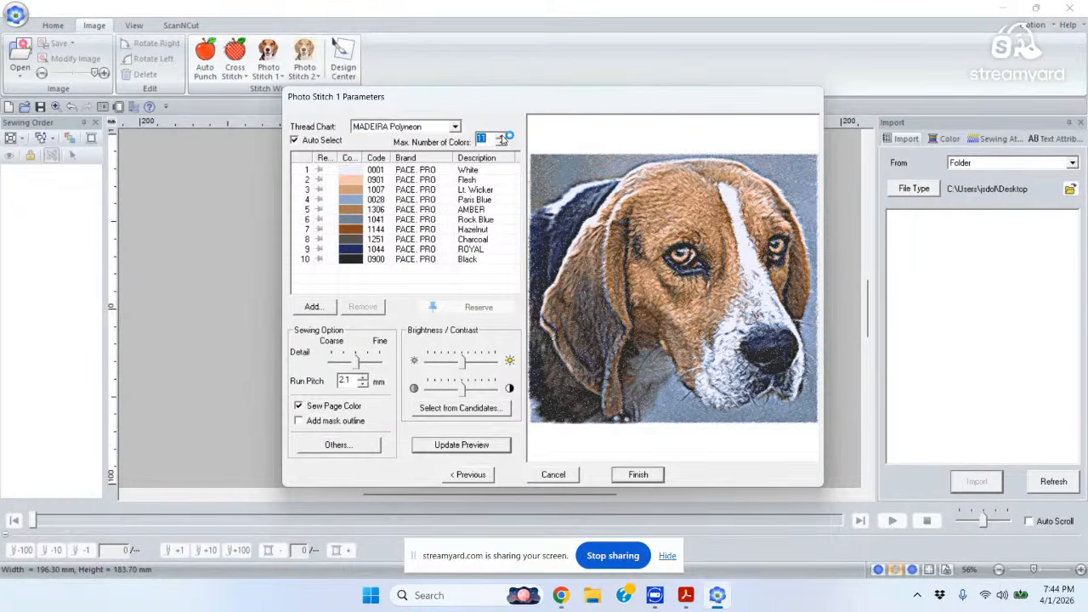
pyautogui.click(502, 137)
pyautogui.click(502, 137)
pyautogui.click(501, 137)
pyautogui.click(466, 364)
# Refresh the preview in Polyneon colours, scroll the thread list, and open Select from Candidates.
pyautogui.click(469, 447)
pyautogui.click(469, 447)
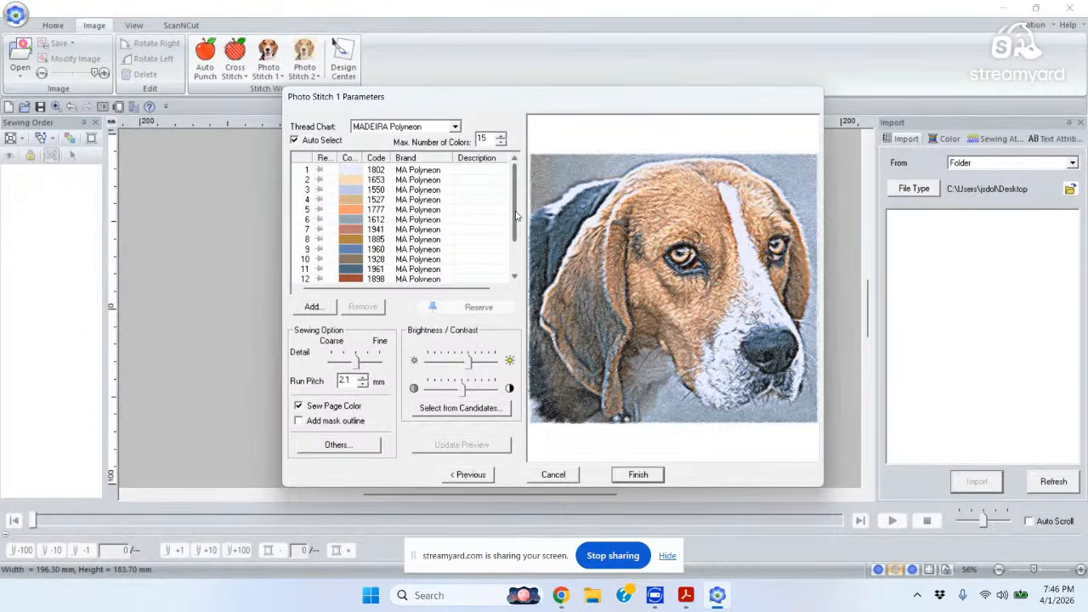
pyautogui.moveTo(515, 216); pyautogui.dragTo(513, 181)
pyautogui.click(476, 409)
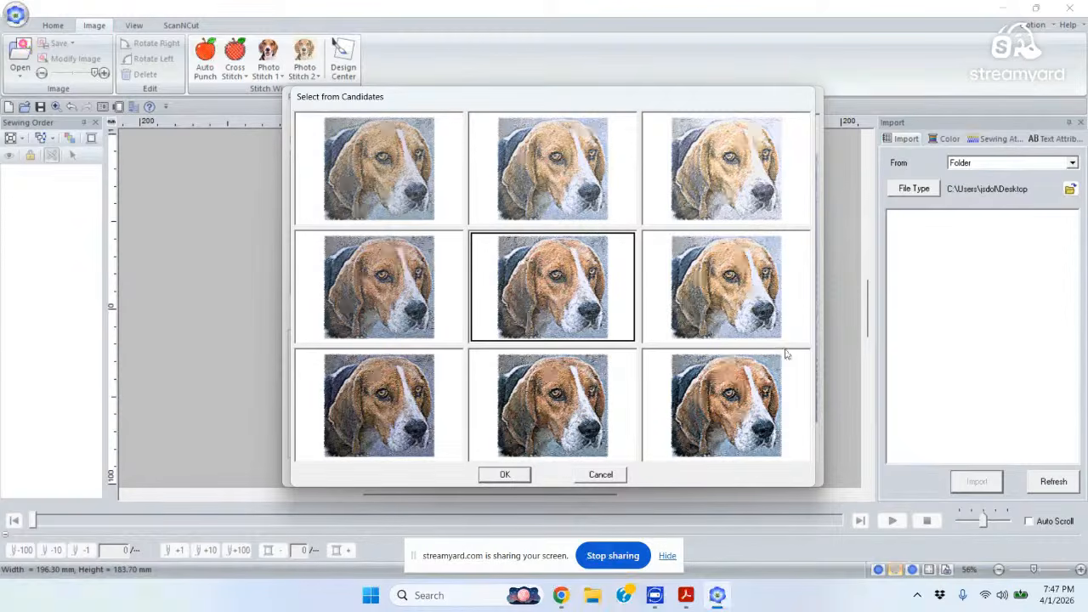
# Cancel the nine brightness/contrast candidates, keeping the current Photo Stitch 1 settings.
pyautogui.click(605, 474)
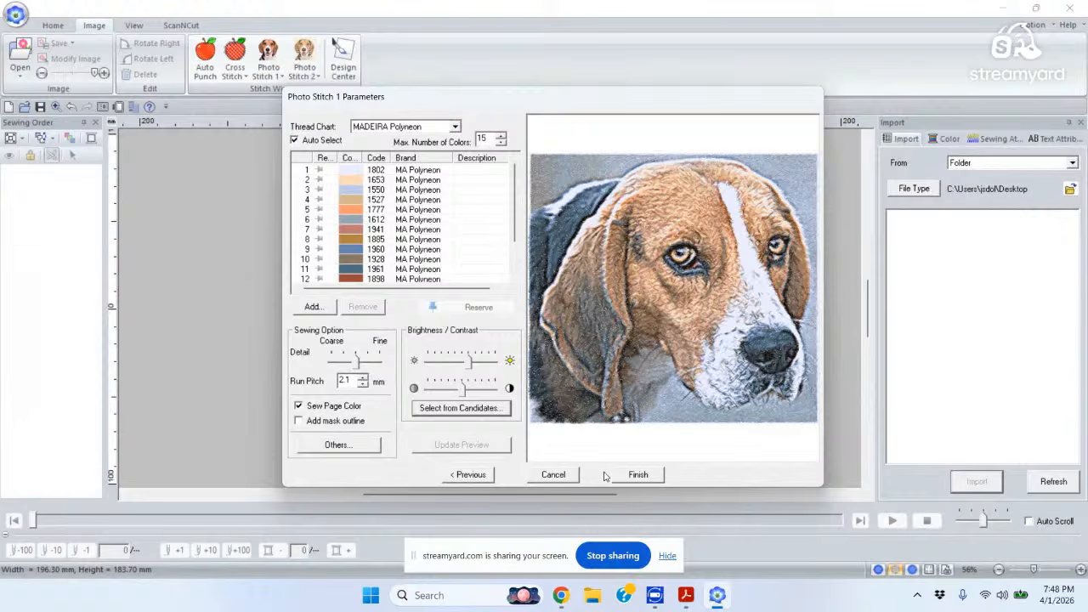
# Go back two pages from Photo Stitch 1 Parameters to the Select Mask page.
pyautogui.click(465, 475)
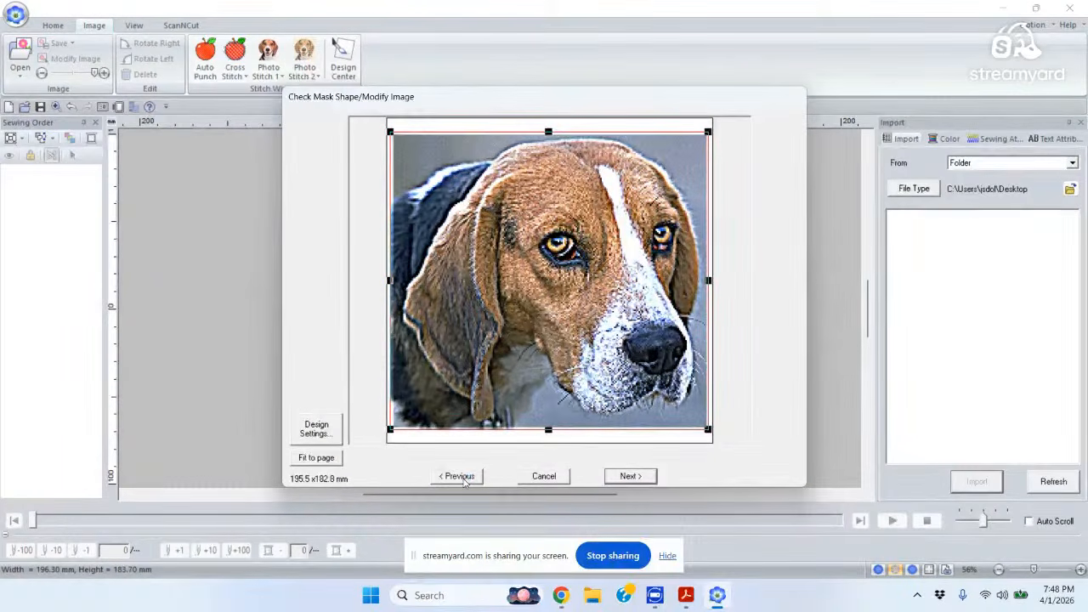
pyautogui.click(464, 478)
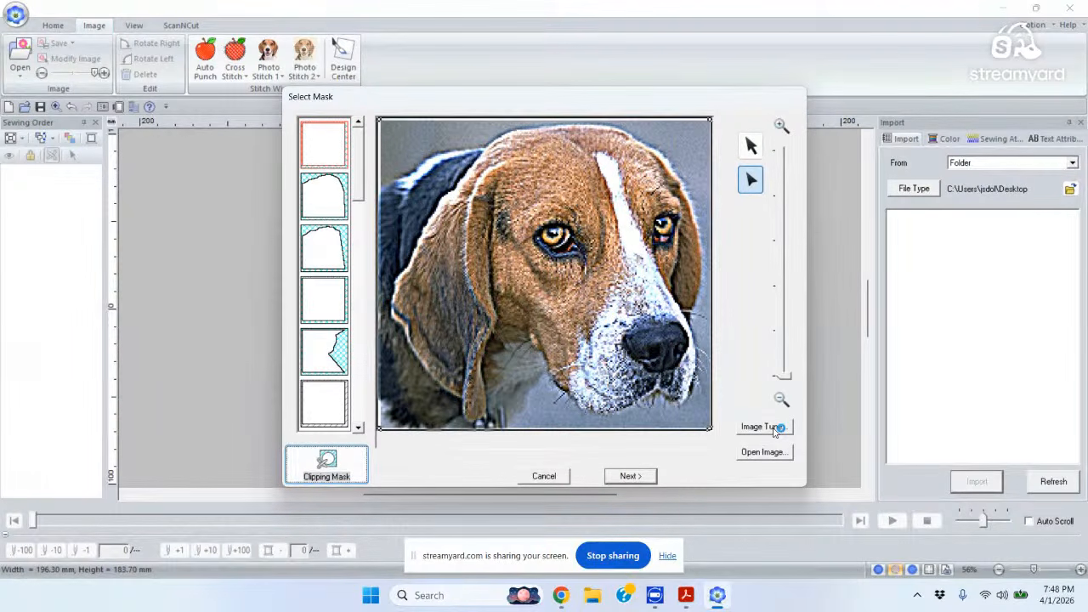
# Sharpen the beagle photo in Image Tune, then advance past Check Mask Shape.
pyautogui.click(762, 427)
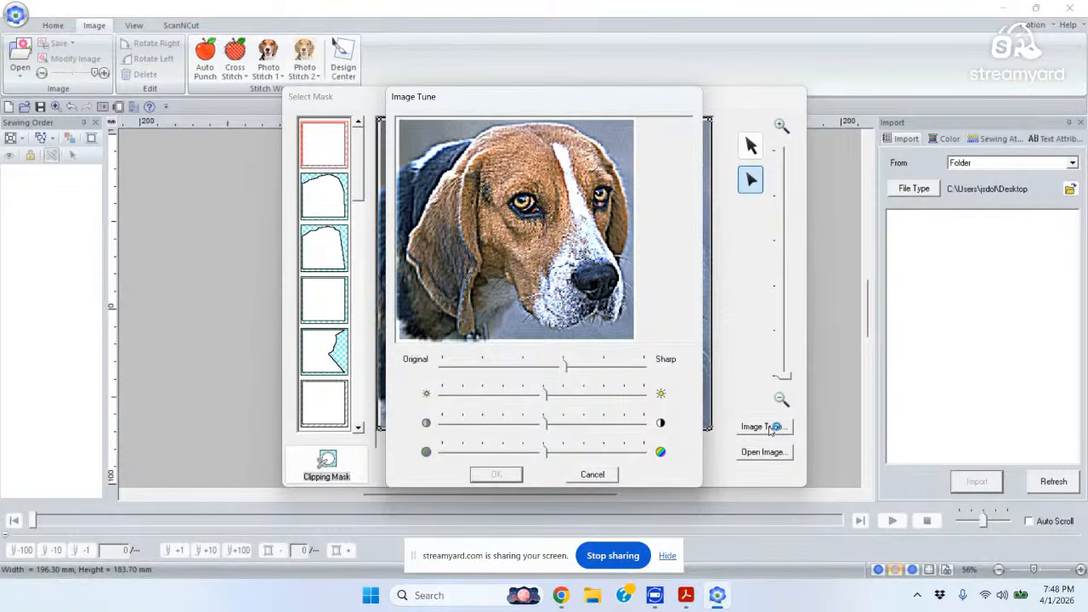
pyautogui.click(589, 366)
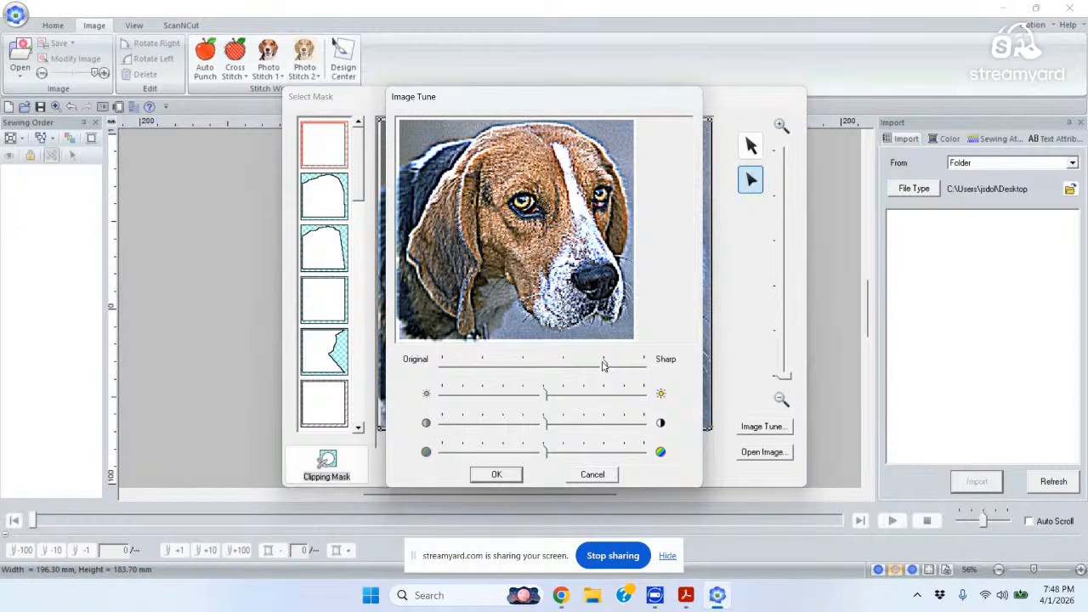
pyautogui.click(497, 478)
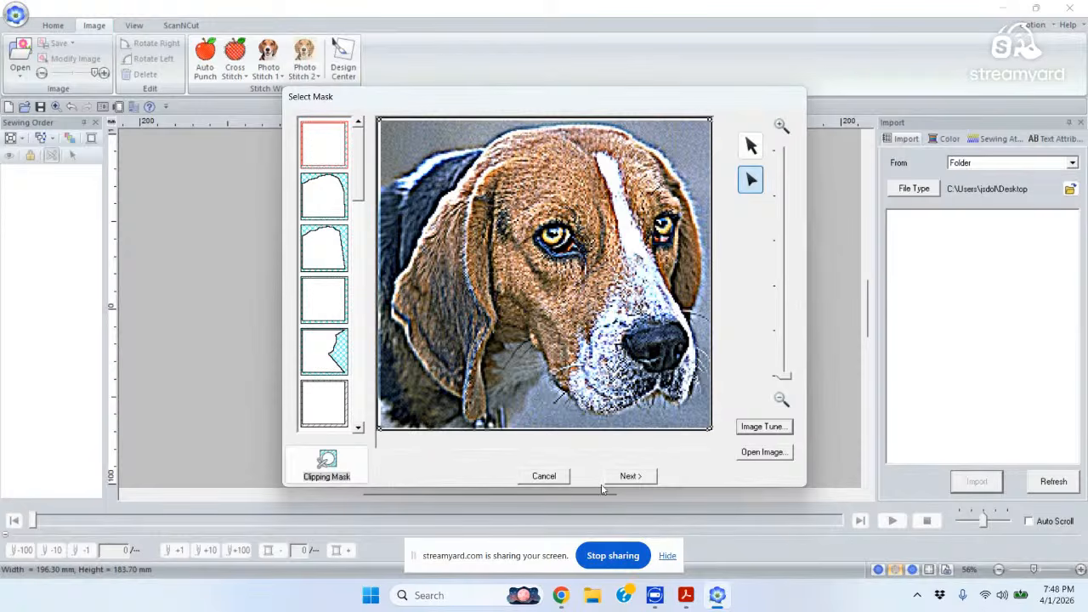
pyautogui.click(629, 477)
pyautogui.click(629, 477)
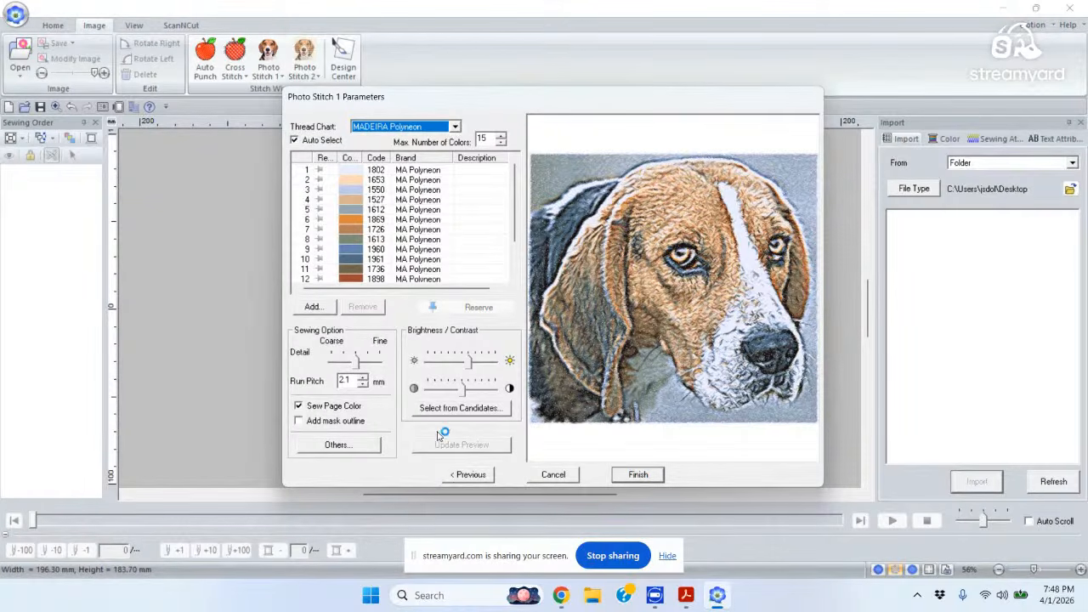
# Regenerate the 15-colour MADEIRA Polyneon preview from the sharpened beagle, then go back a page.
pyautogui.click(454, 481)
pyautogui.click(472, 476)
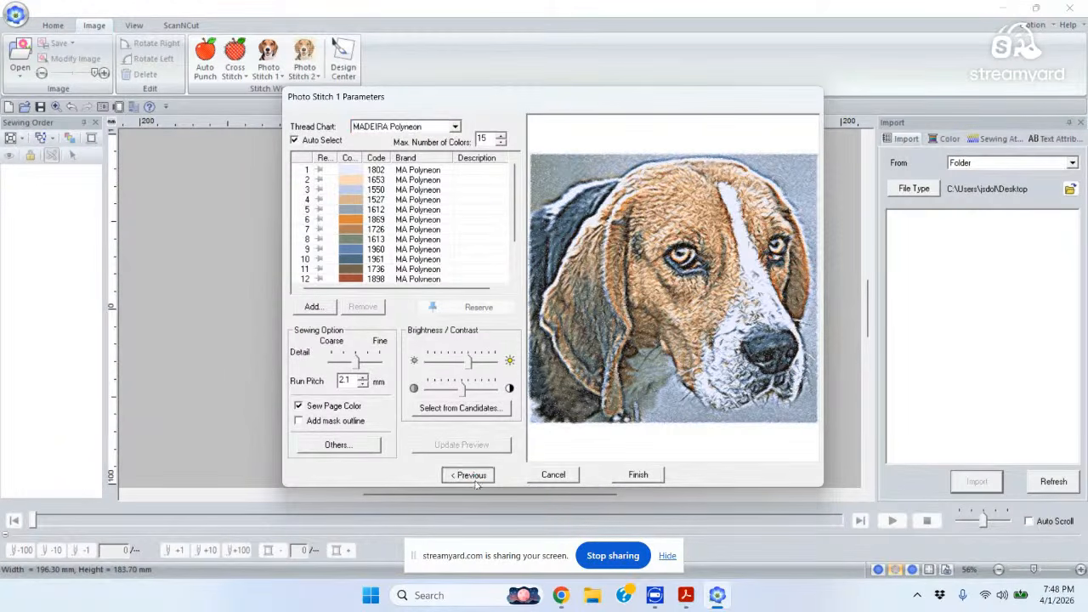
# Go back, lower the photo's Sharp setting in Image Tune, and return to the Photo Stitch 1 parameters.
pyautogui.click(459, 476)
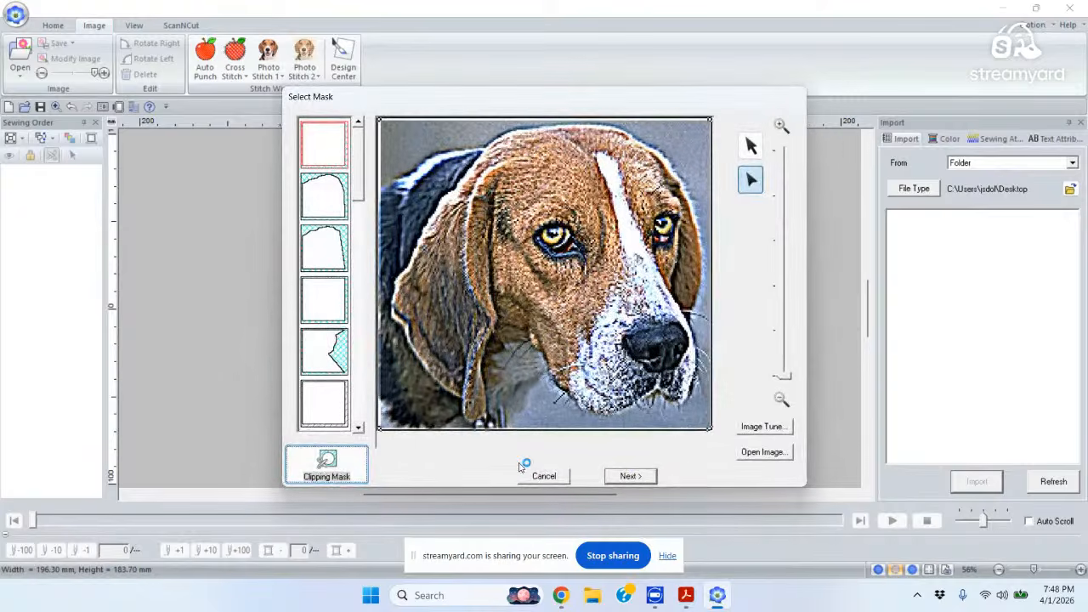
pyautogui.click(759, 427)
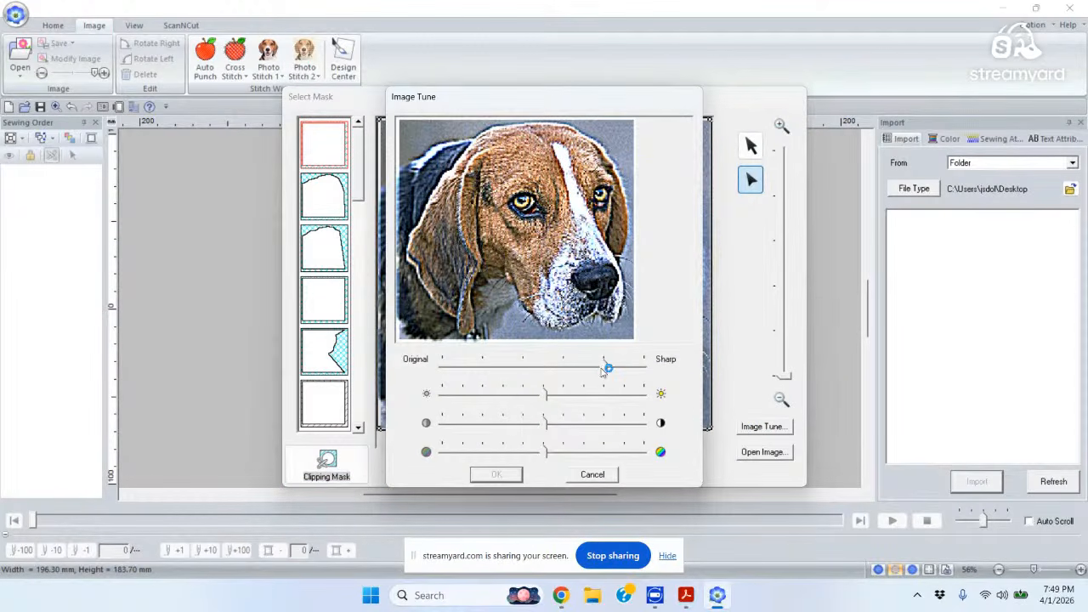
pyautogui.moveTo(607, 366); pyautogui.dragTo(575, 372)
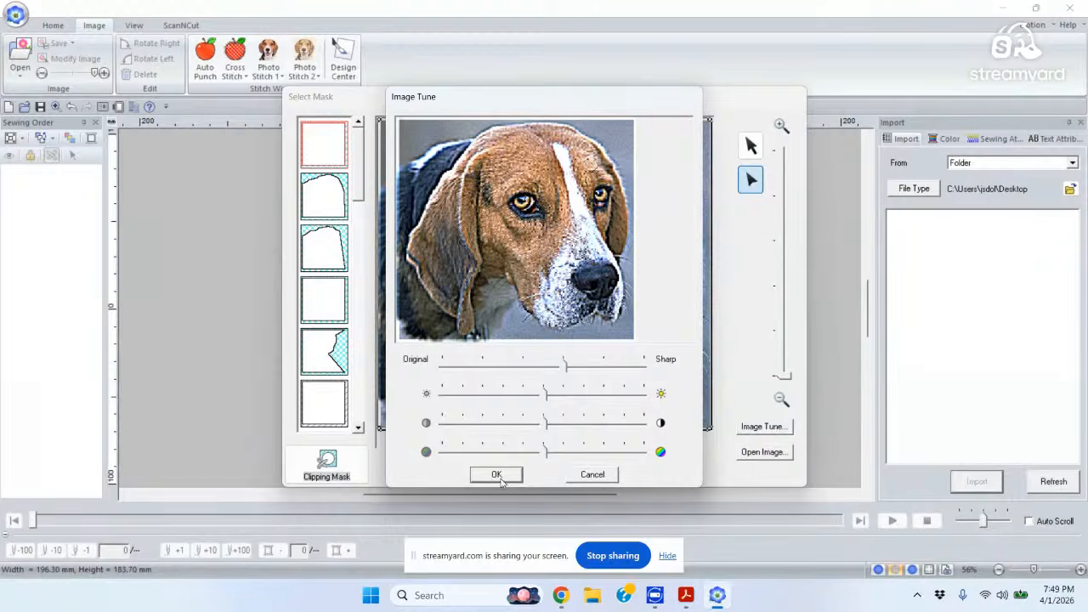
pyautogui.click(496, 474)
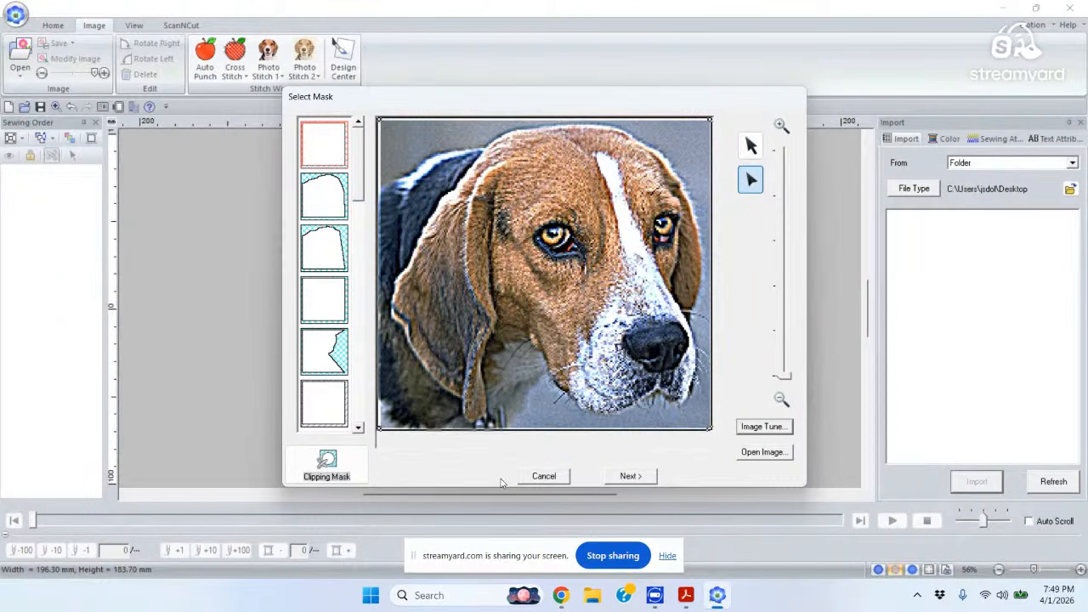
pyautogui.click(630, 477)
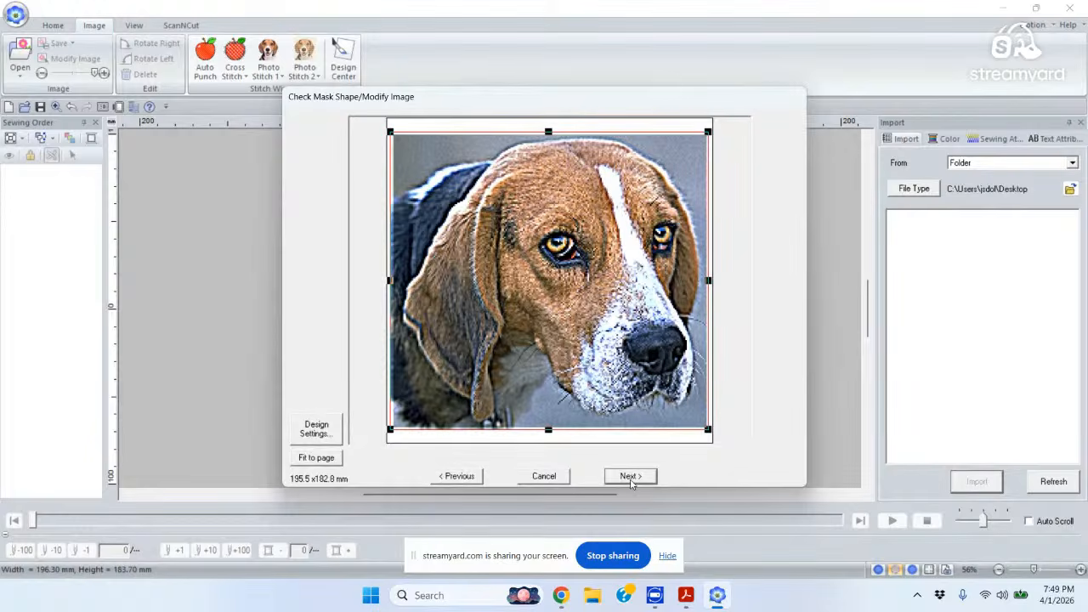
pyautogui.click(630, 478)
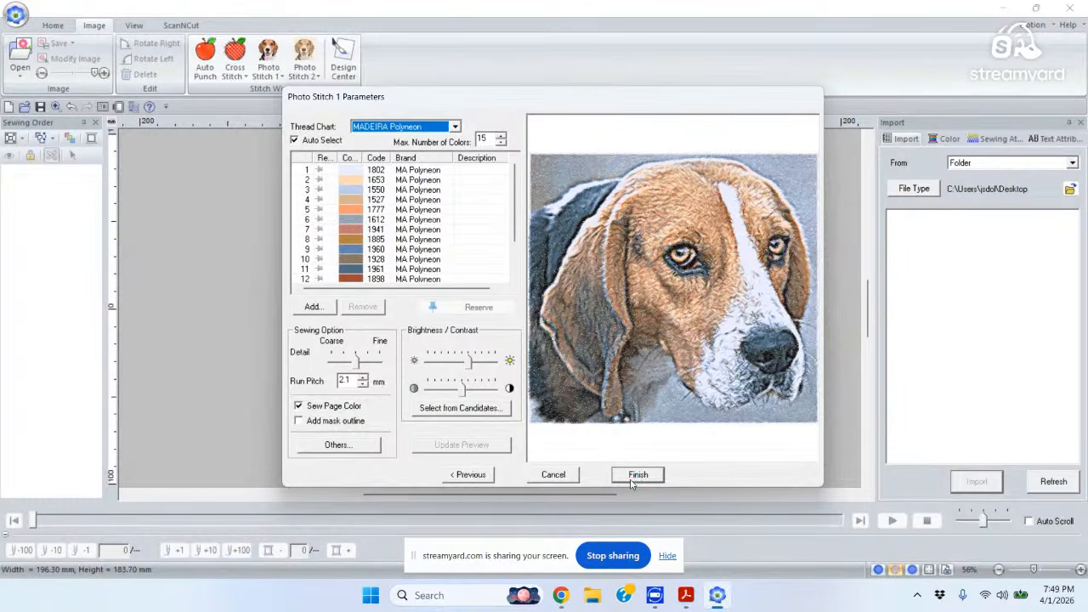
pyautogui.click(631, 481)
pyautogui.click(631, 481)
pyautogui.click(631, 481)
# Generate the beagle stitches and review the 15 colour blocks in the Sewing Order panel.
pyautogui.click(636, 475)
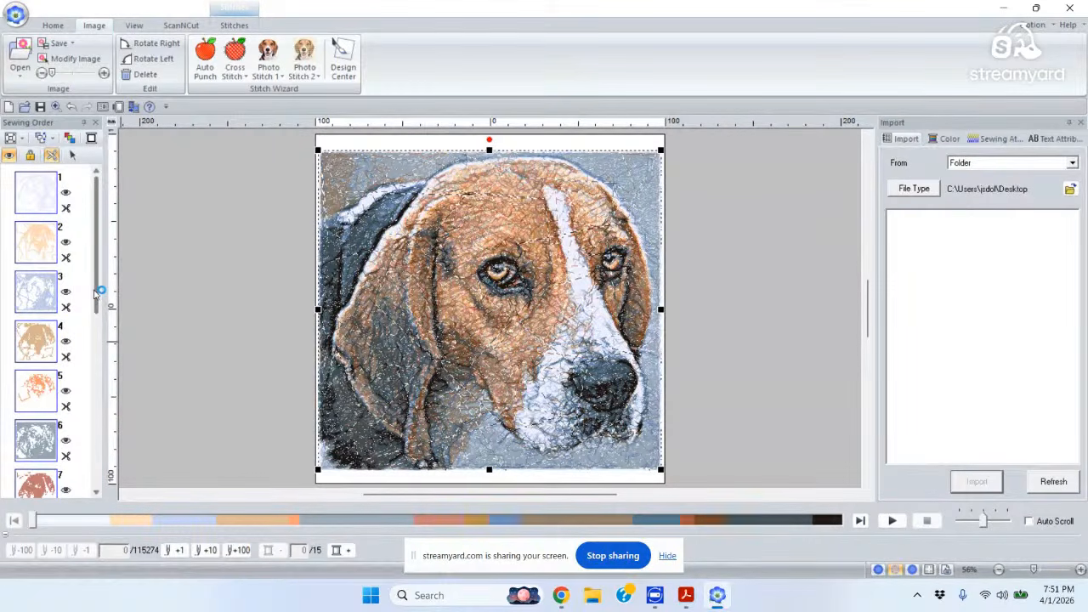
pyautogui.moveTo(95, 293); pyautogui.dragTo(95, 340)
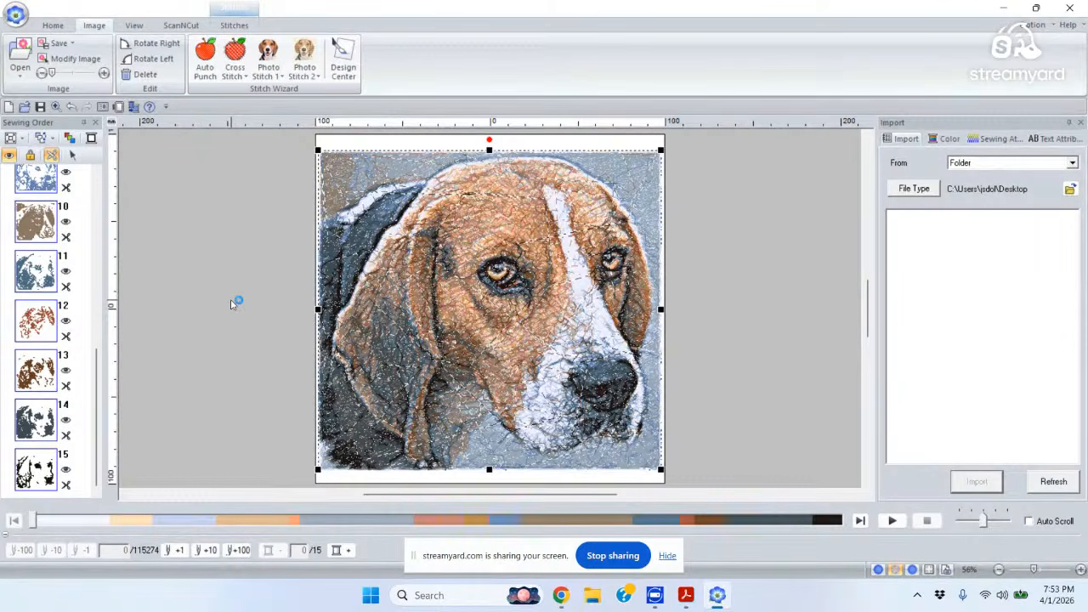
# Delete the stitched beagle and start a new Photo Stitch 1 Color conversion.
pyautogui.press('Delete')
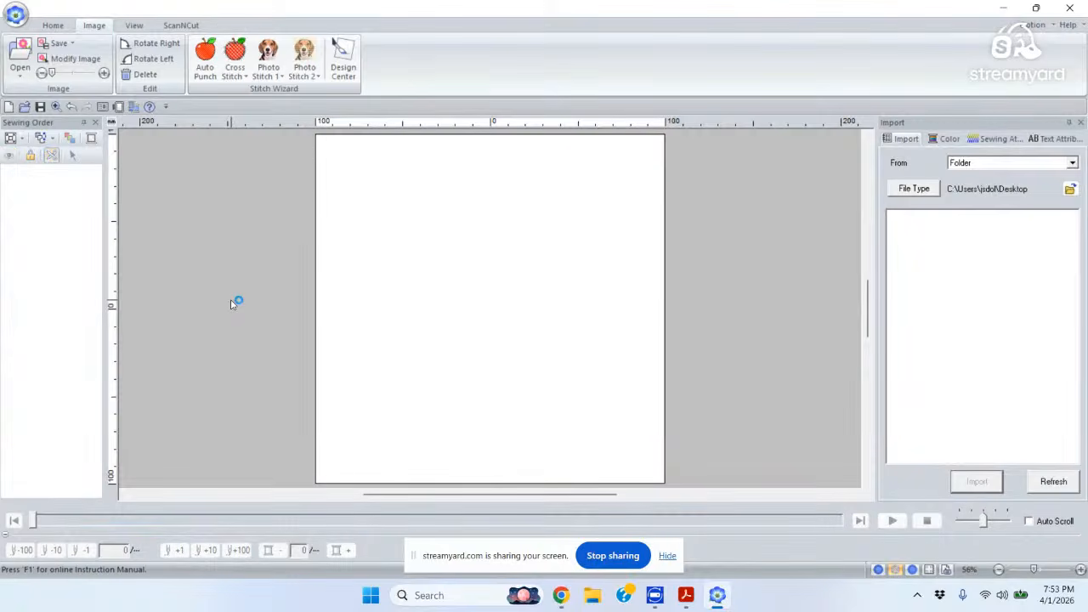
pyautogui.click(280, 82)
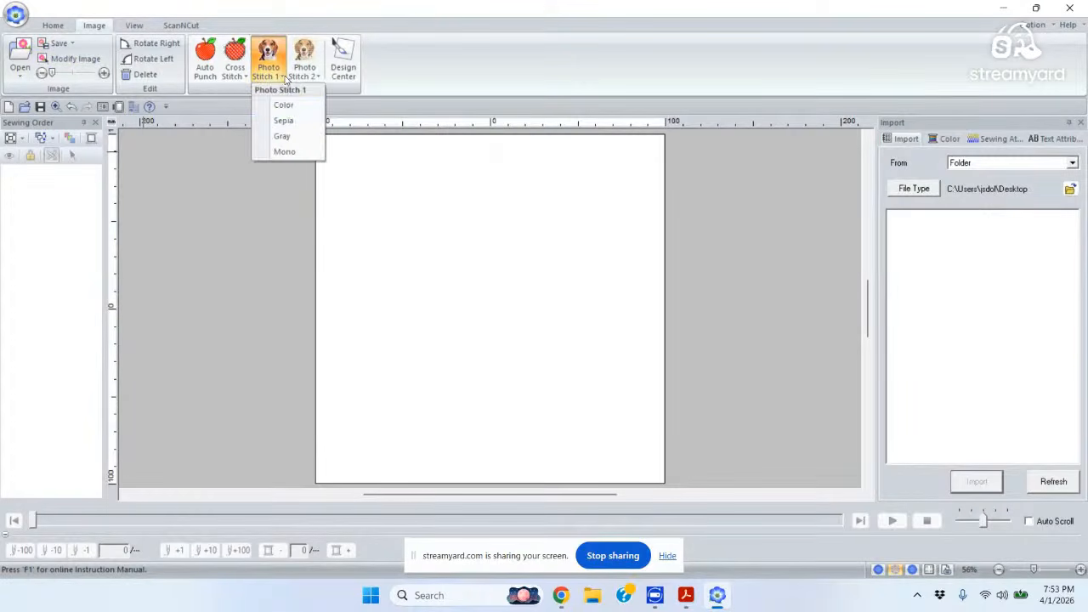
pyautogui.click(284, 106)
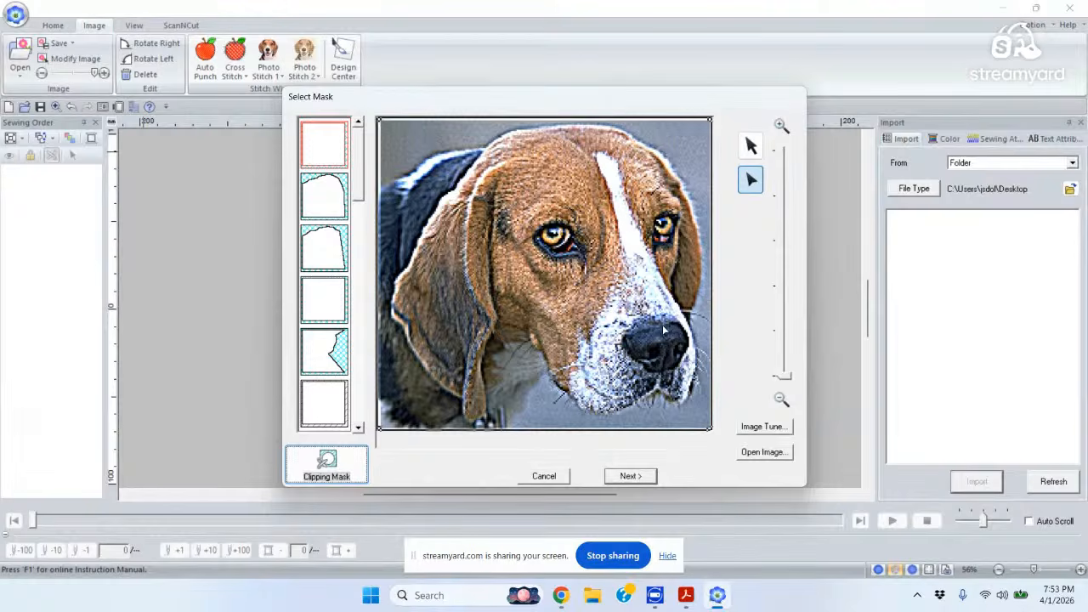
# Leave Image Tune unchanged and accept the full-image mask and 195.5 × 182.8 mm size.
pyautogui.click(760, 428)
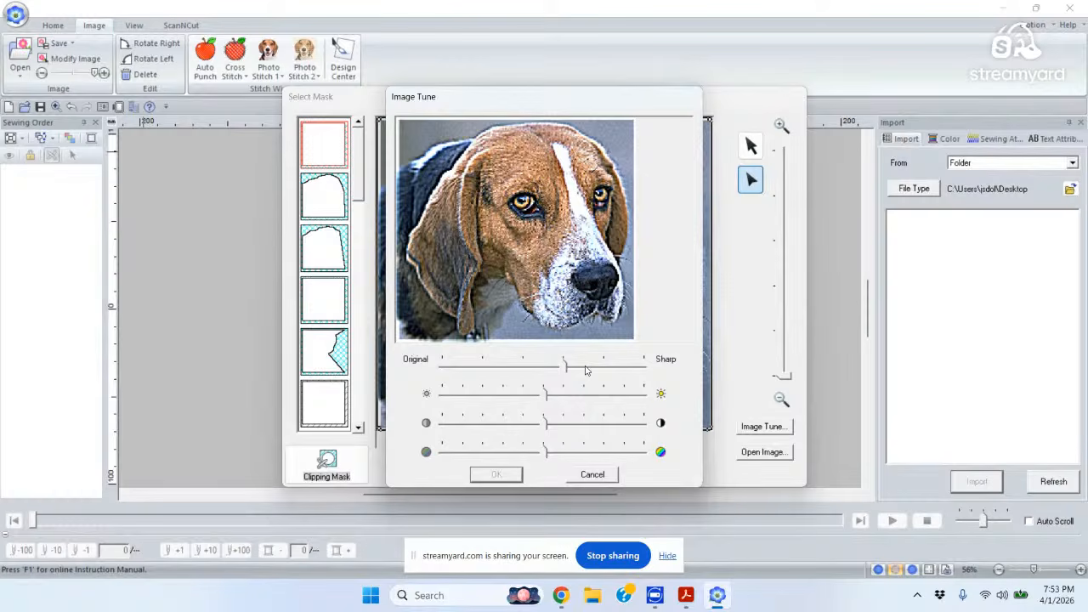
pyautogui.click(595, 473)
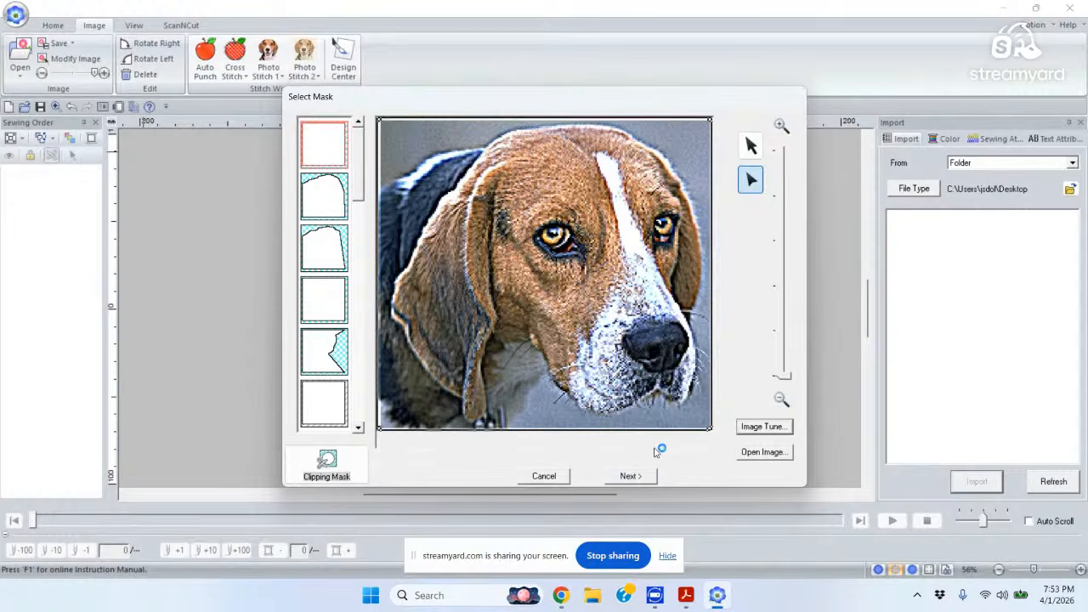
pyautogui.click(638, 477)
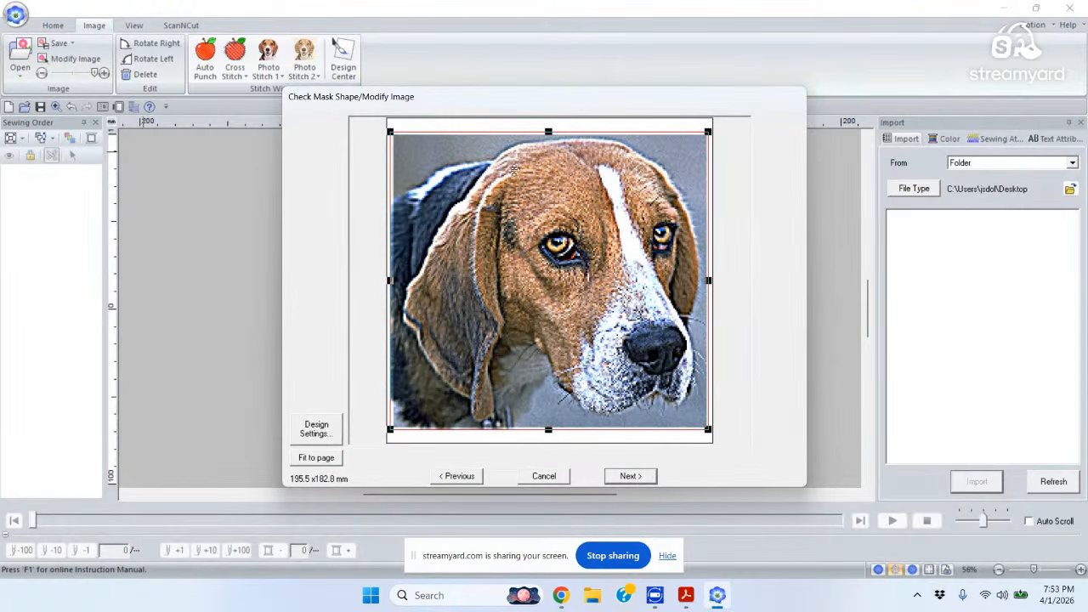
pyautogui.click(637, 477)
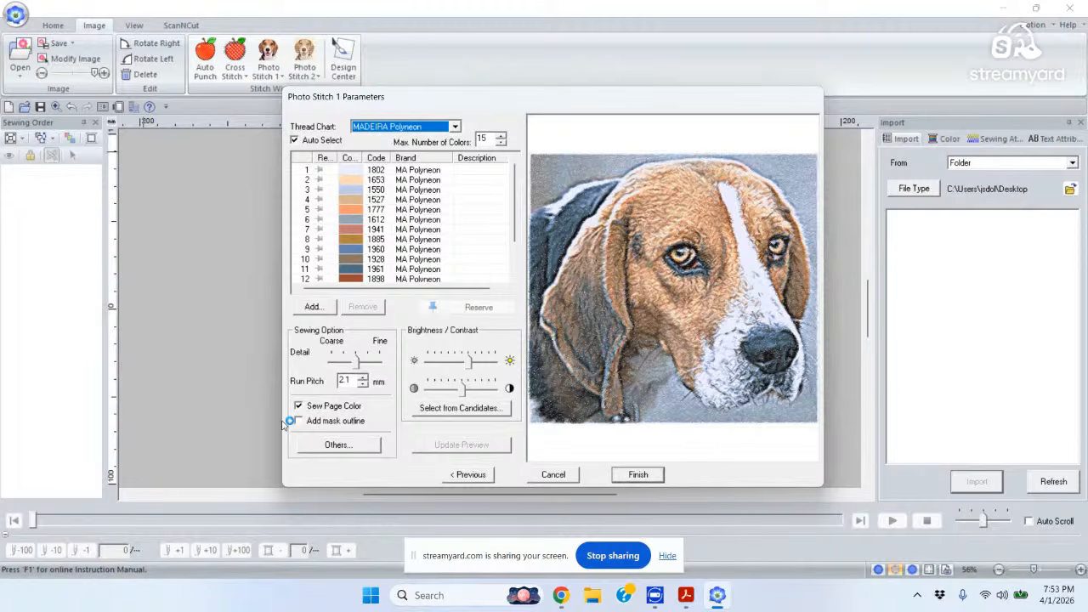
# Set the run pitch to 2.2 mm and refresh the preview.
pyautogui.click(364, 377)
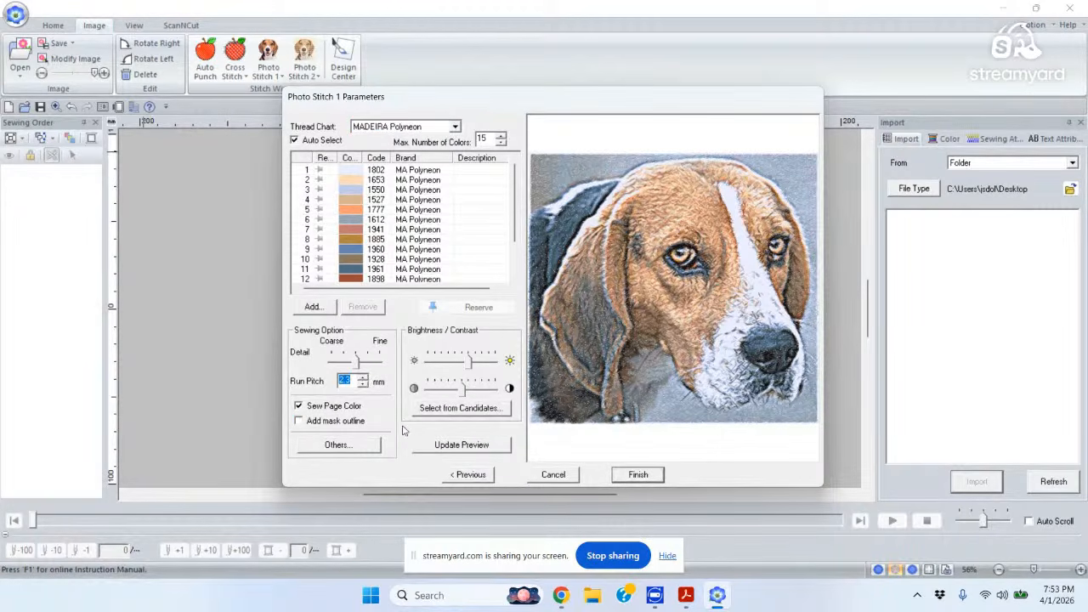
pyautogui.click(463, 444)
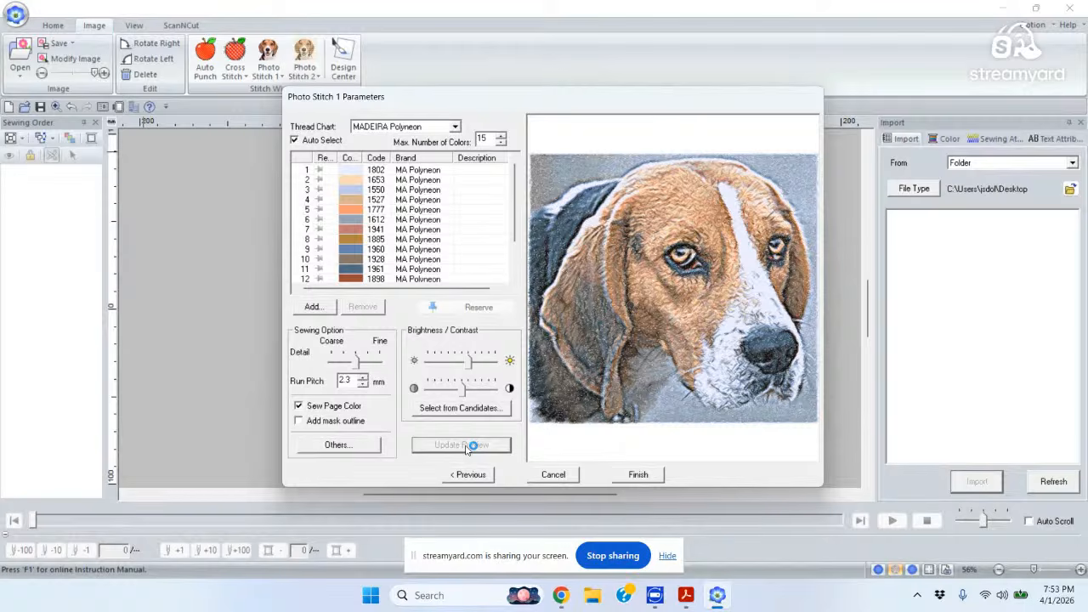
pyautogui.click(362, 385)
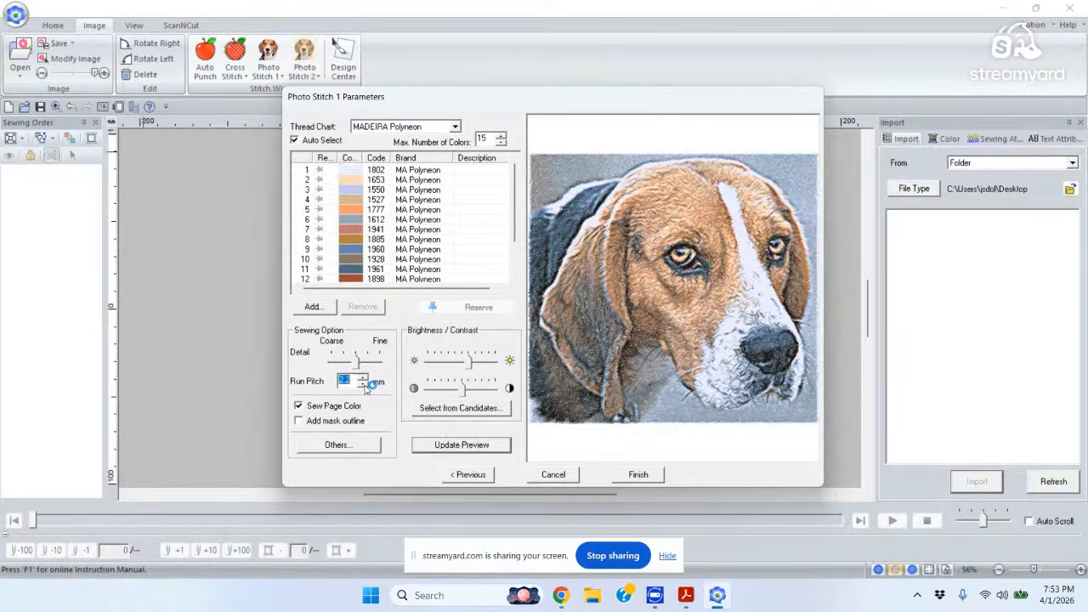
pyautogui.click(462, 445)
pyautogui.click(462, 446)
# Try 2.3 mm then 2.1 mm run pitch with previews, and finish the 15-colour Madeira Polyneon embroidery.
pyautogui.click(363, 378)
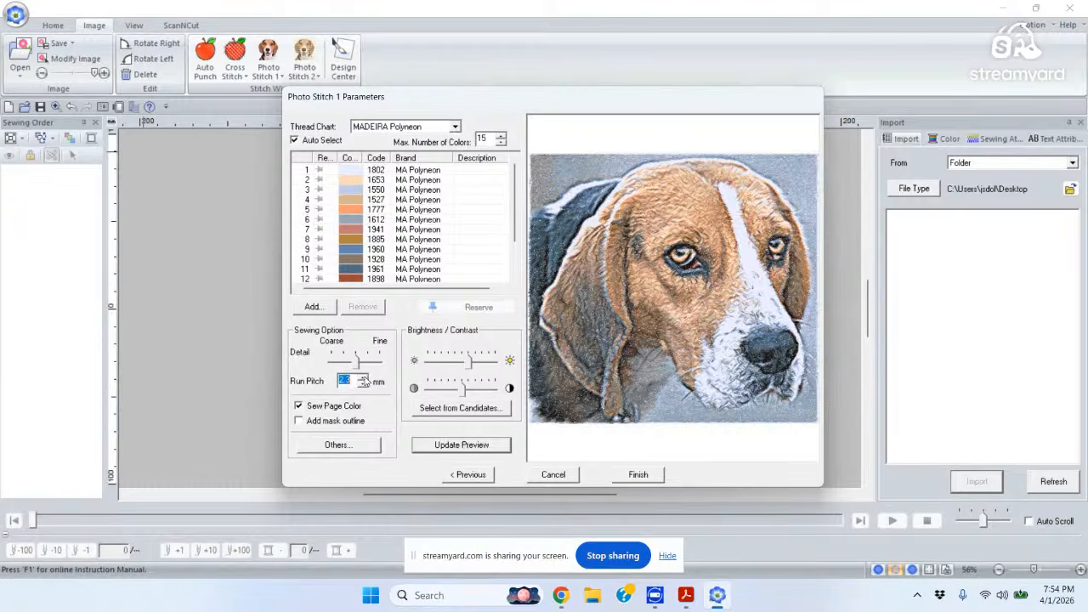
pyautogui.click(478, 446)
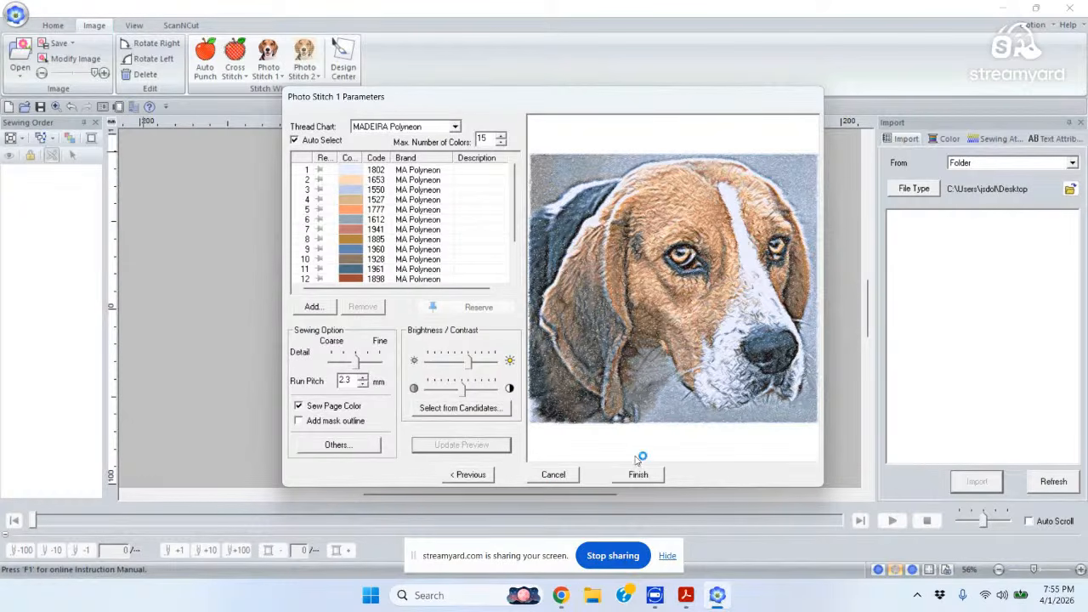
pyautogui.click(363, 384)
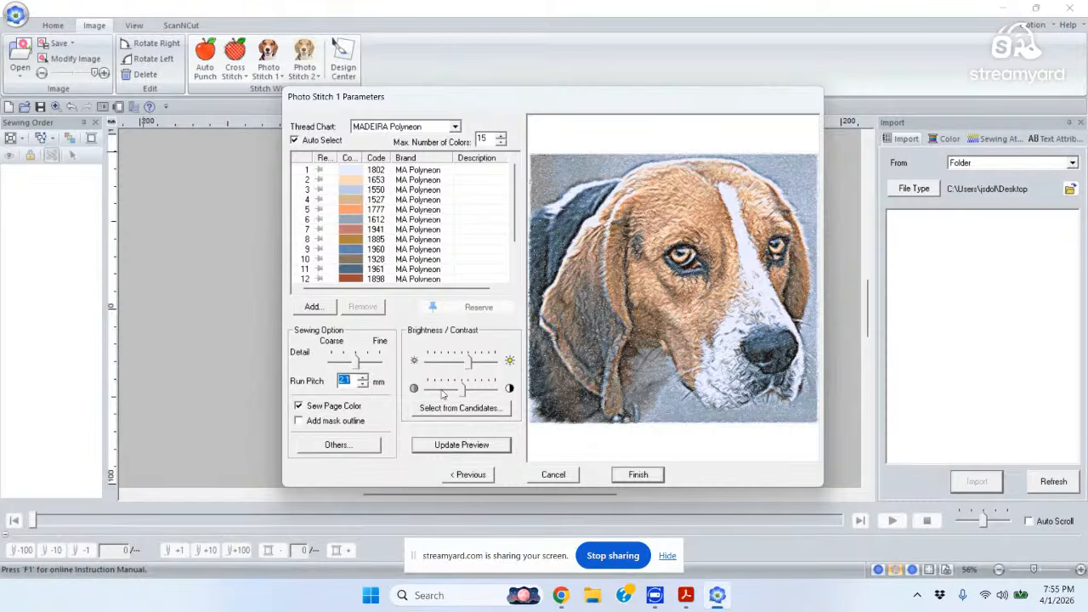
pyautogui.click(466, 444)
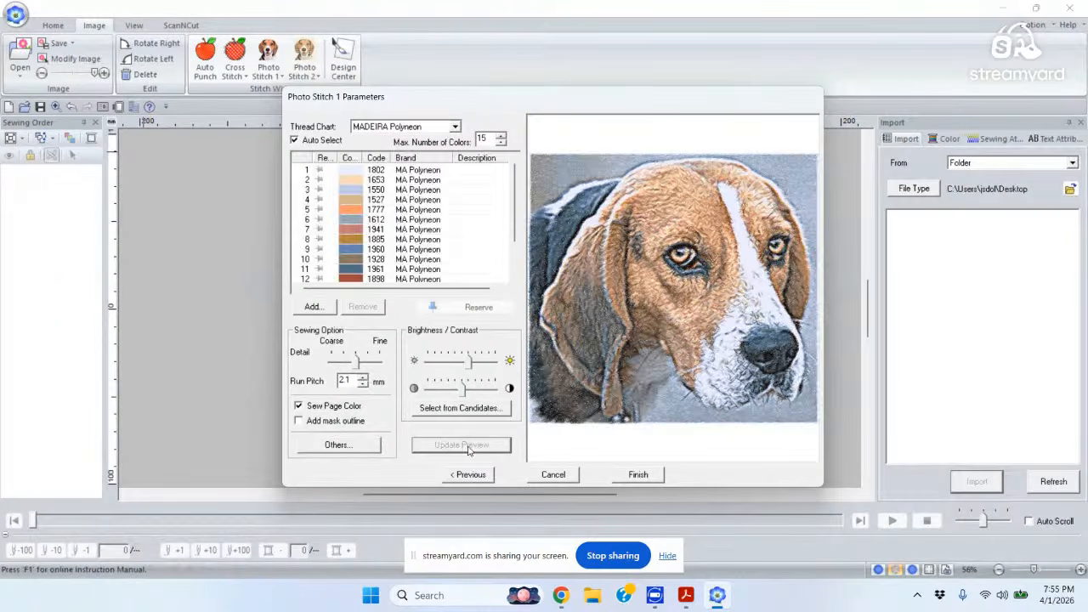
pyautogui.click(637, 477)
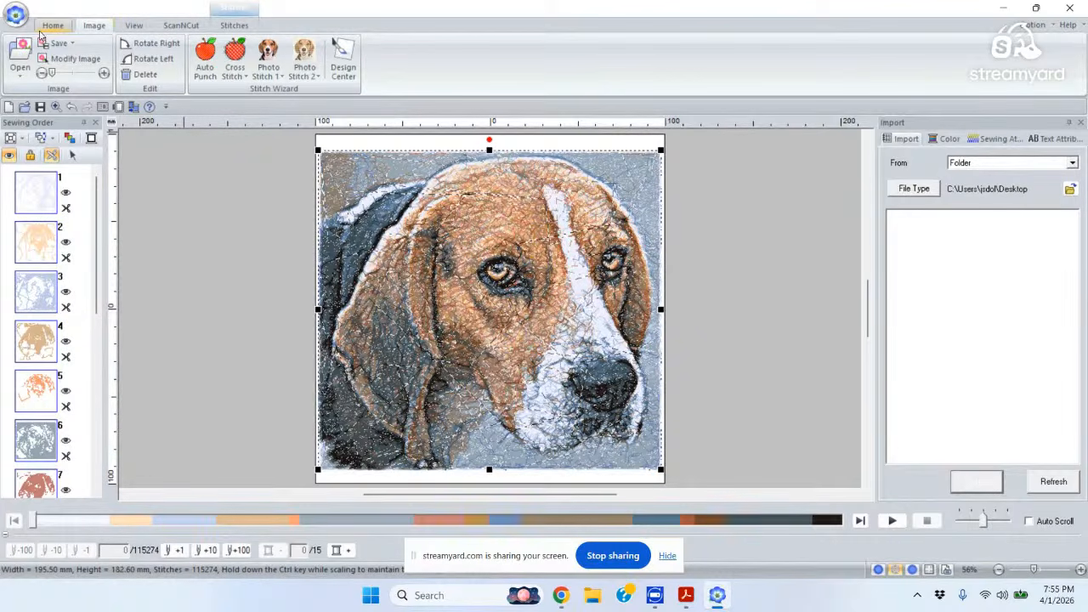
# Once stitching completes, open the application menu.
pyautogui.click(16, 16)
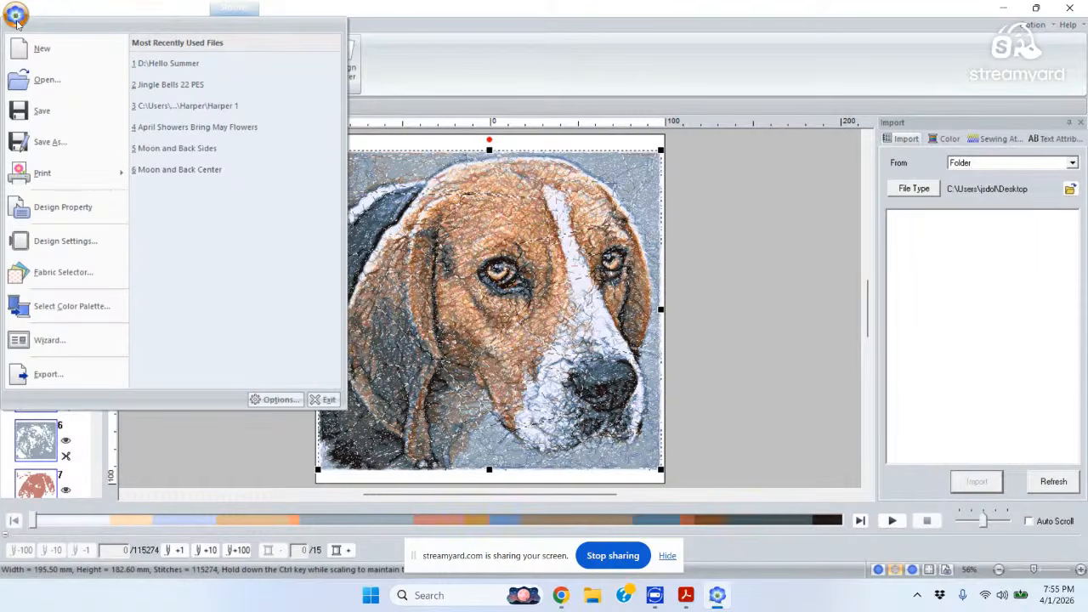
# Save the design as 'Class Dog' in PES format on the Desktop.
pyautogui.click(46, 142)
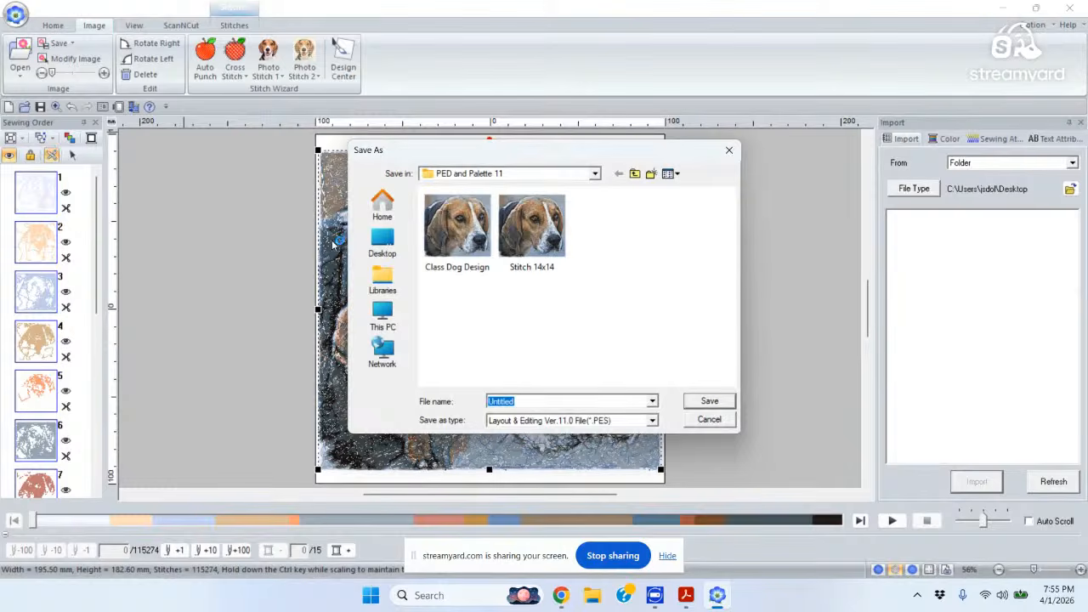
pyautogui.click(382, 242)
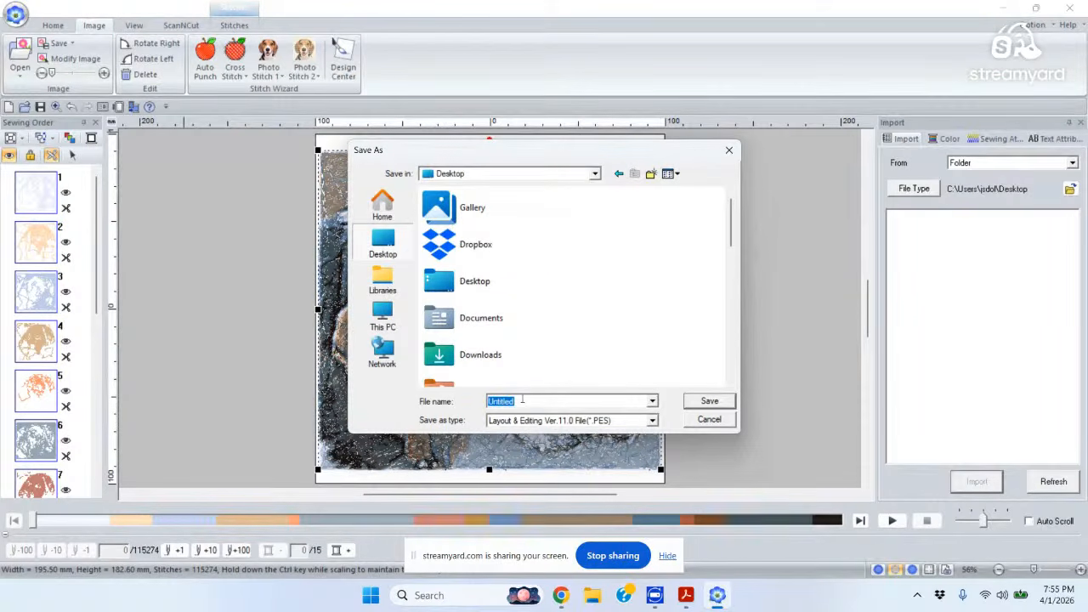
pyautogui.write('Class Dog')
pyautogui.click(709, 402)
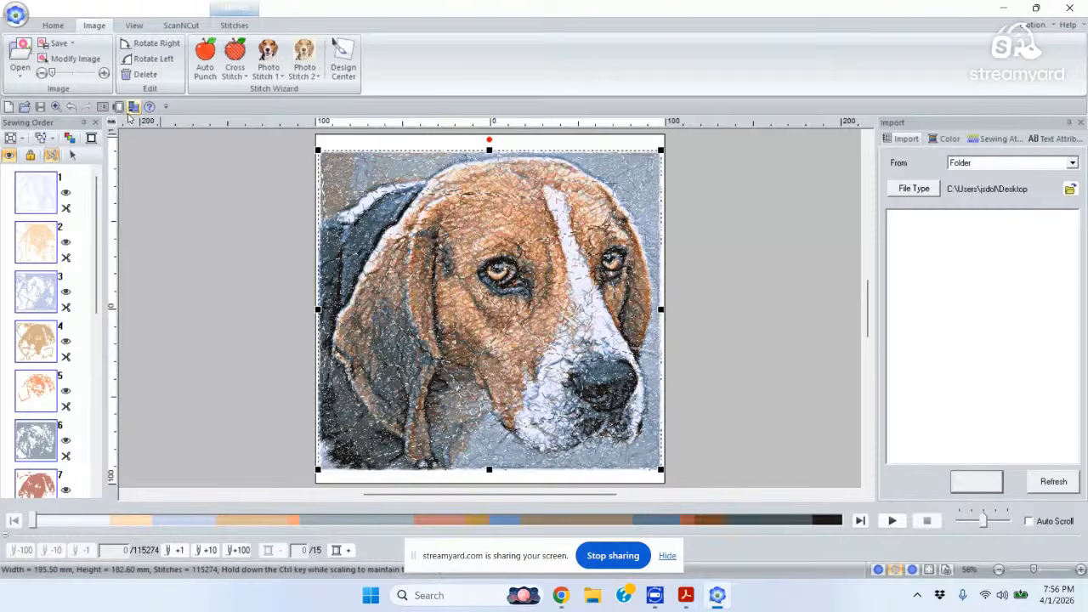
# In Print Setup, choose Reduced Size print type, preview the printout, then cancel.
pyautogui.click(17, 15)
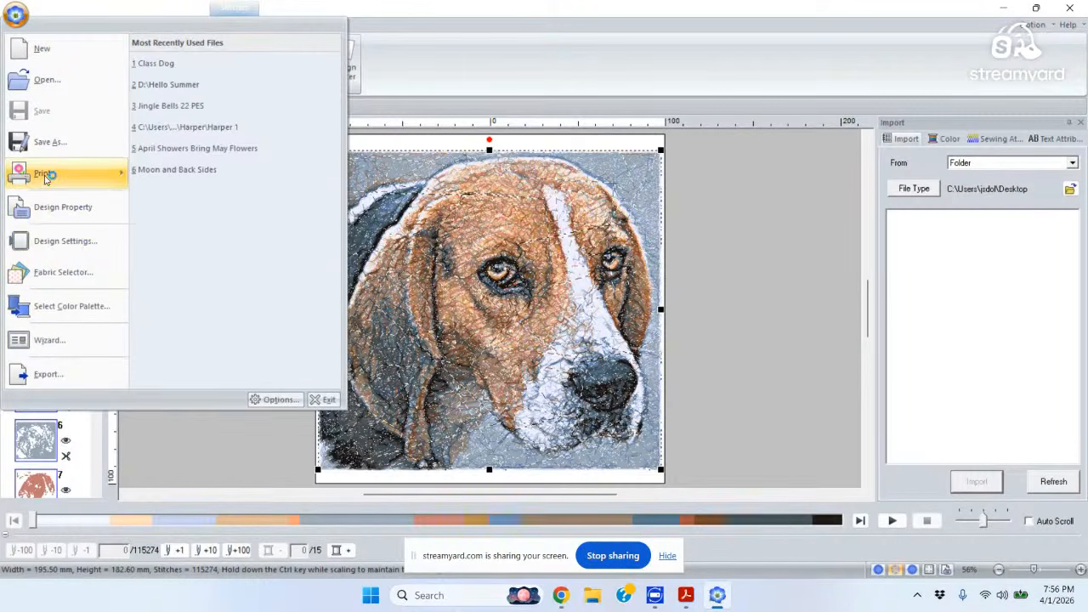
pyautogui.moveTo(49, 174)
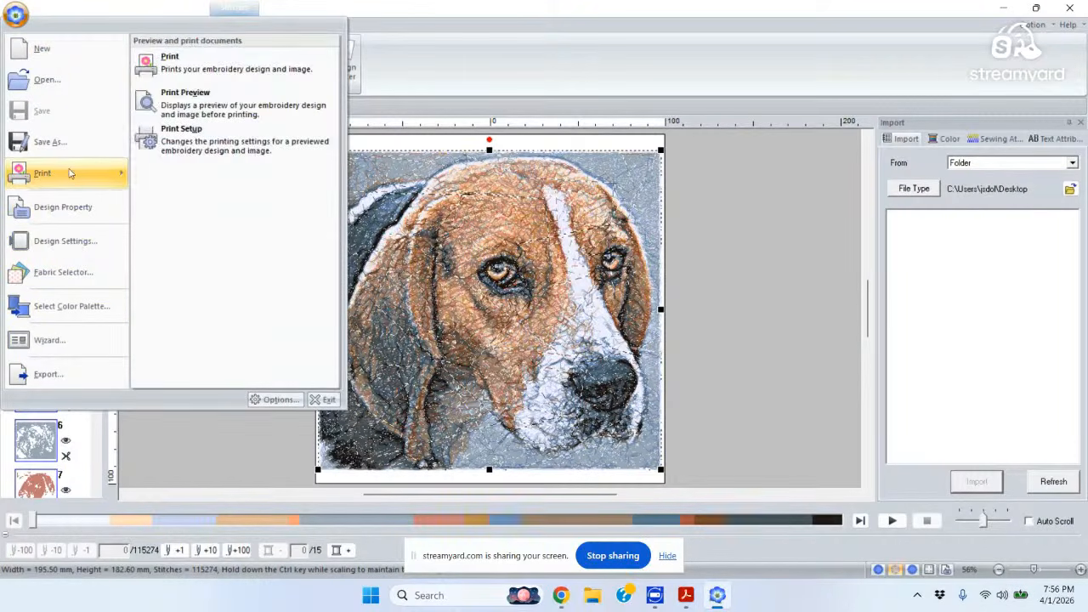
pyautogui.click(201, 142)
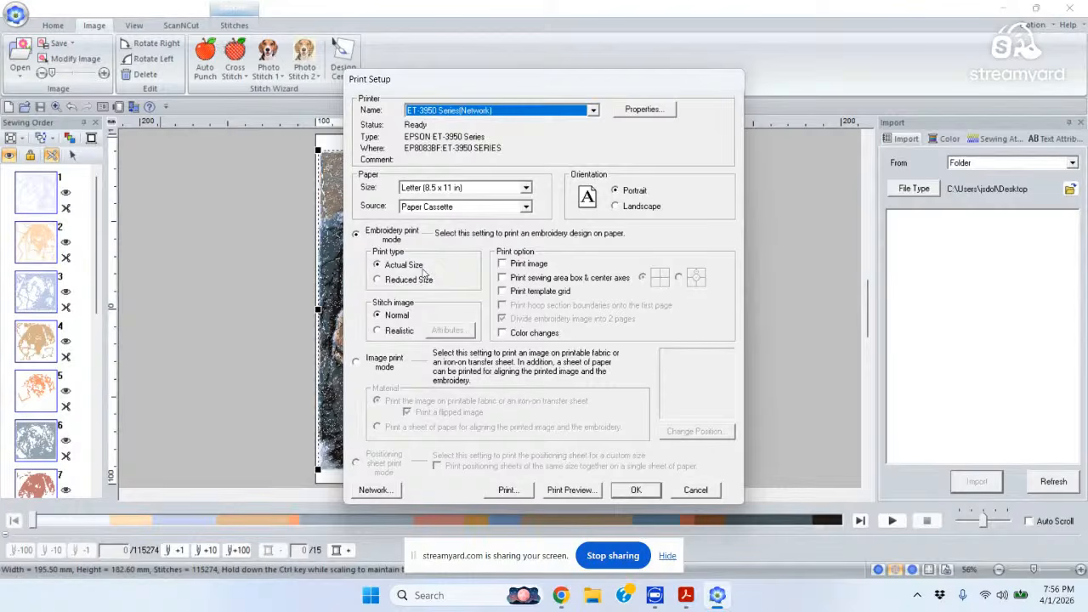
pyautogui.click(378, 281)
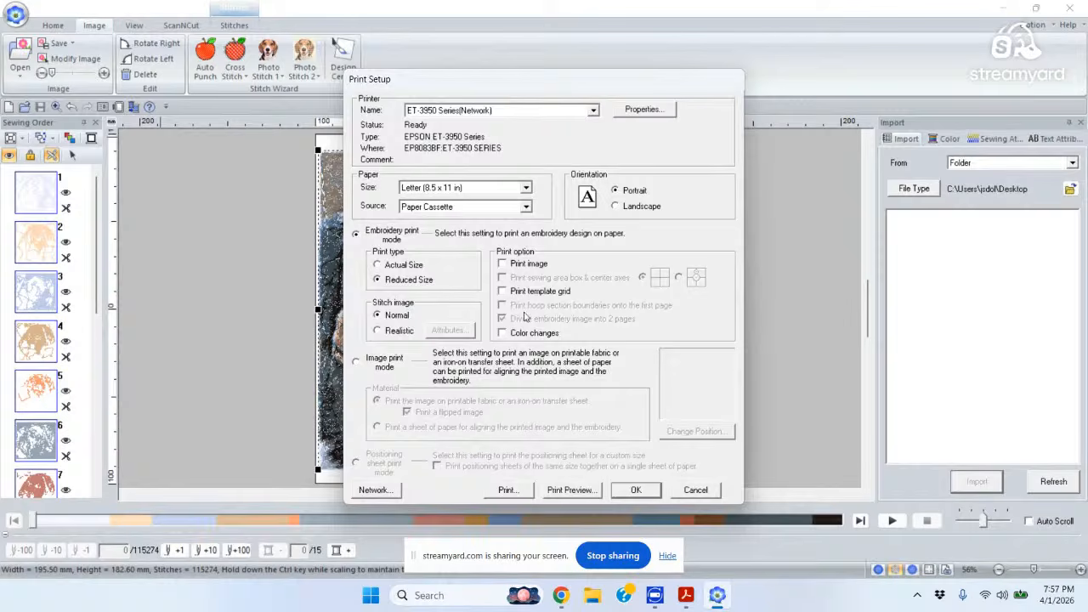
pyautogui.click(573, 481)
pyautogui.click(697, 491)
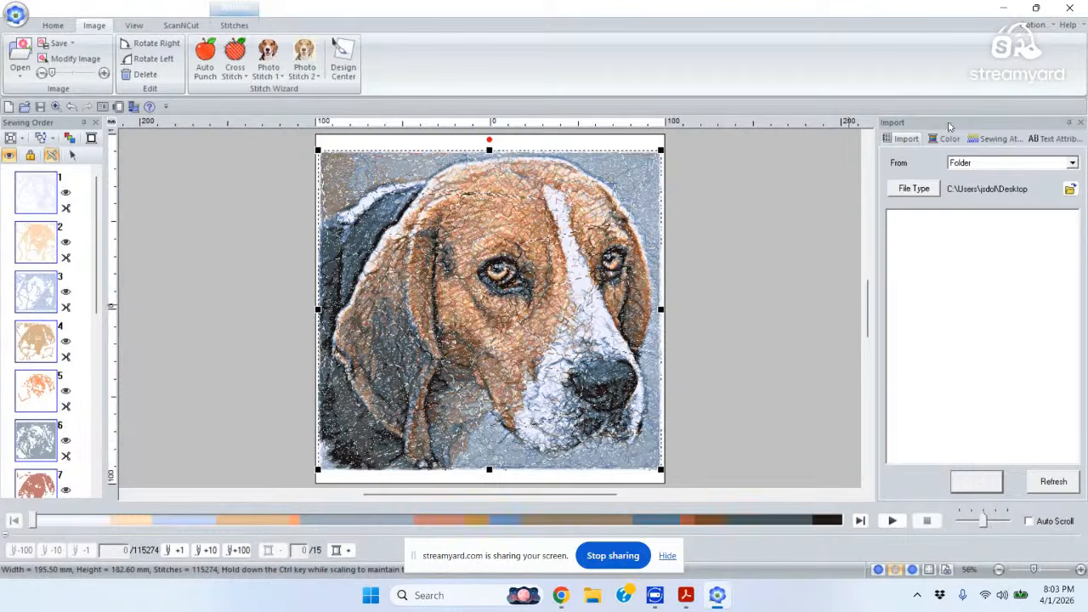
# Minimize the PE-DESIGN 11 window to show the Windows desktop.
pyautogui.click(1004, 7)
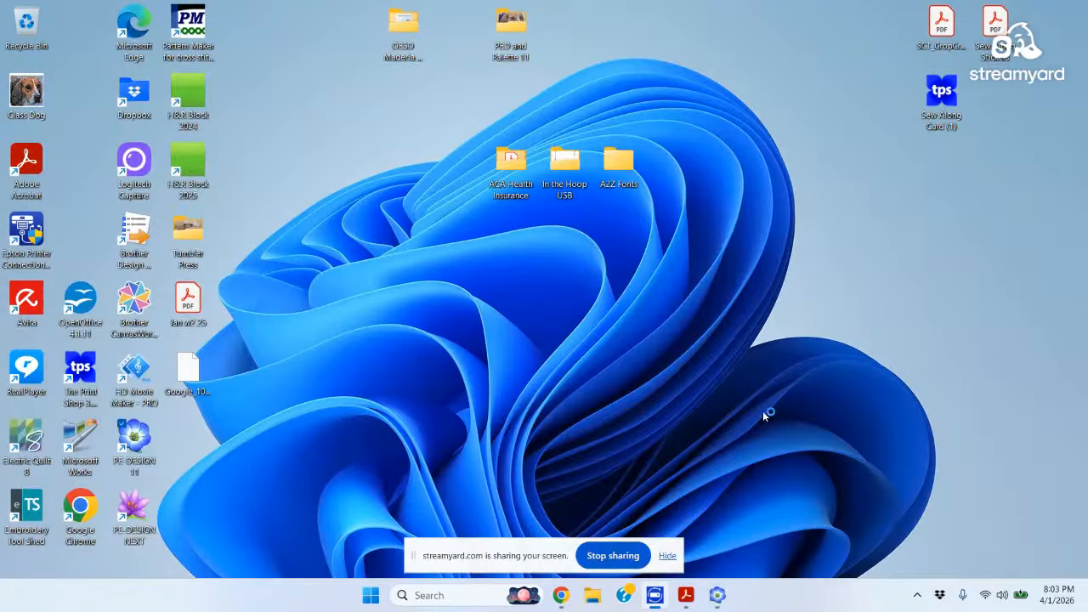